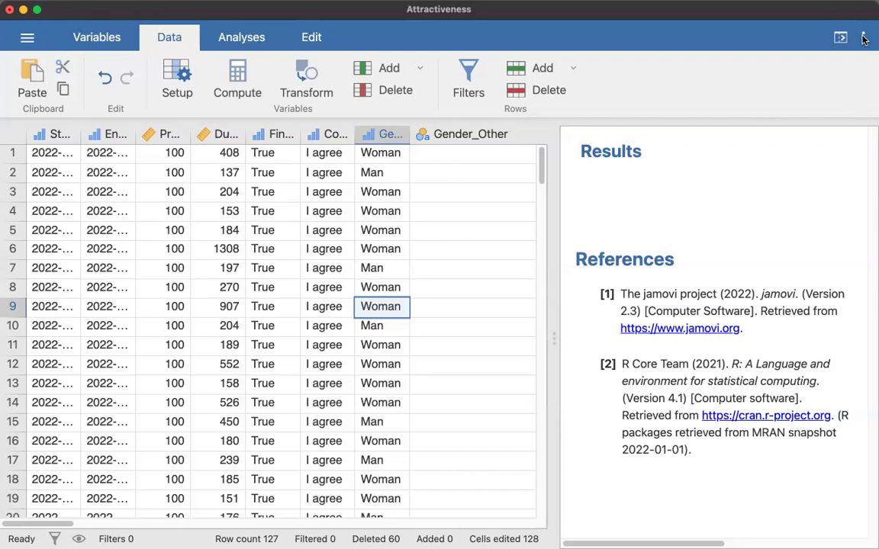
Step: Leave the p-value format at 4 dp in the application settings and close the panel
{"action": "left_click", "coordinate": [863, 37]}
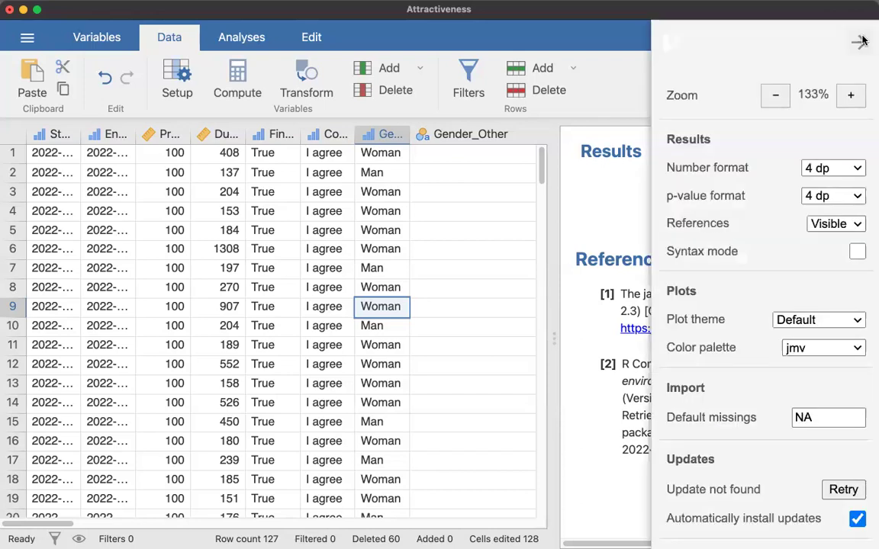
{"action": "left_click", "coordinate": [860, 41]}
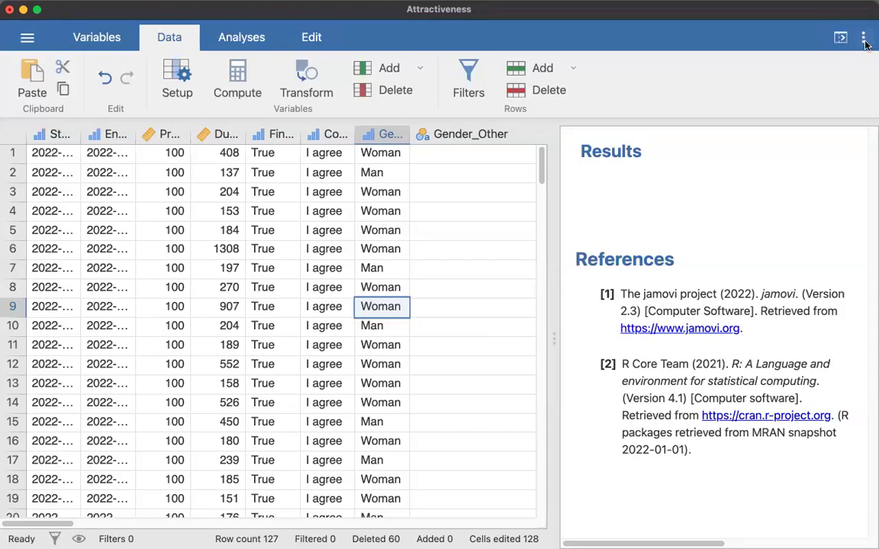
{"action": "left_click", "coordinate": [864, 40]}
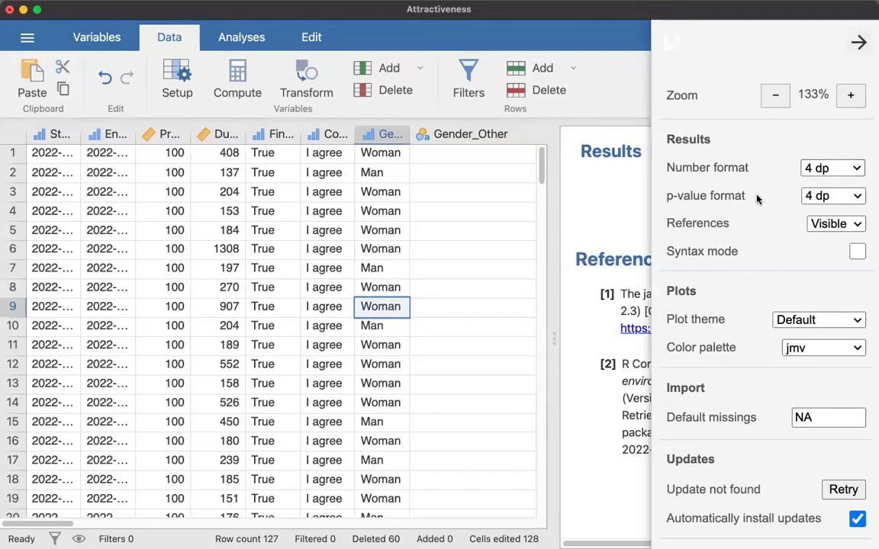
{"action": "left_click", "coordinate": [858, 197]}
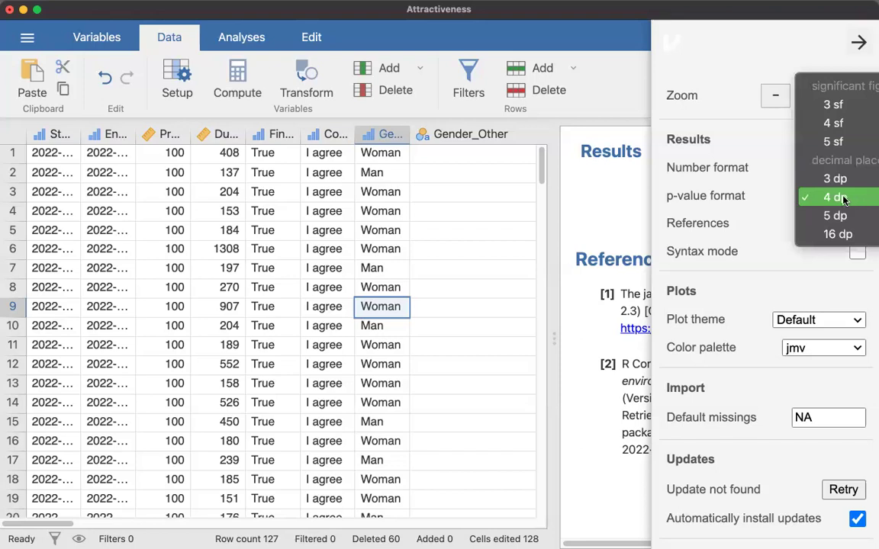
{"action": "left_click", "coordinate": [843, 199]}
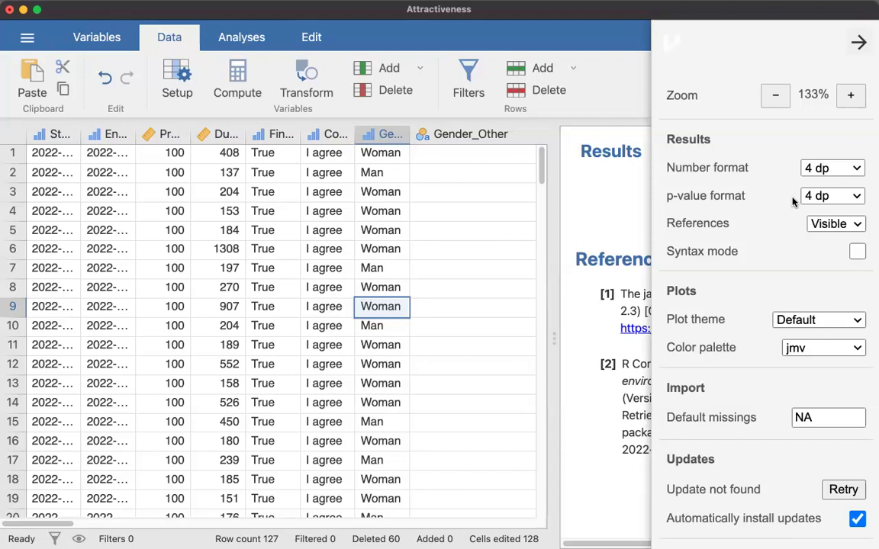
{"action": "left_click", "coordinate": [630, 84]}
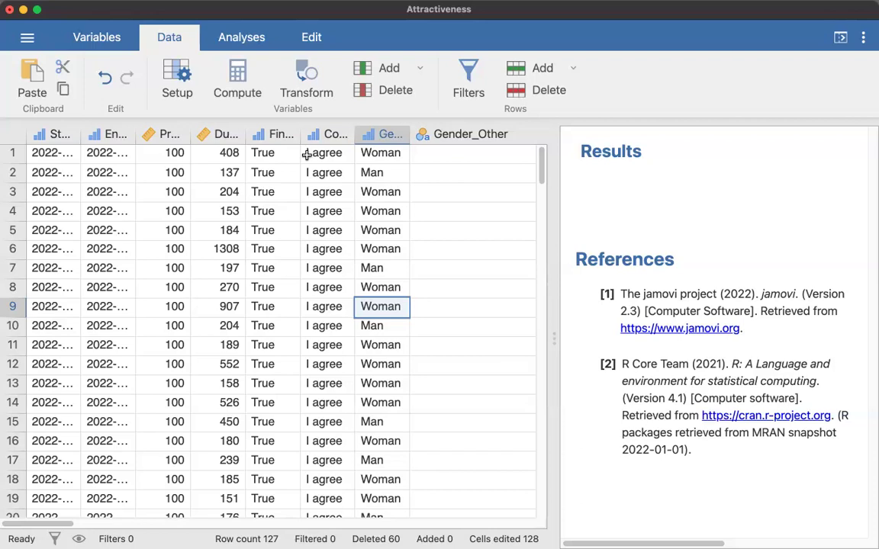
Step: Start a new row filter and check that Consent codes I agree as 1 and I do not agree as 2
{"action": "left_click", "coordinate": [467, 76]}
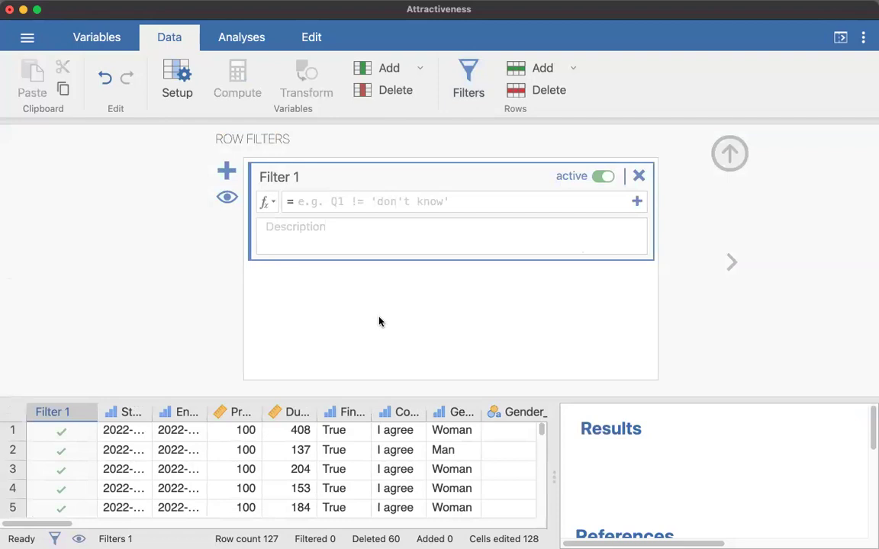
{"action": "double_click", "coordinate": [413, 413]}
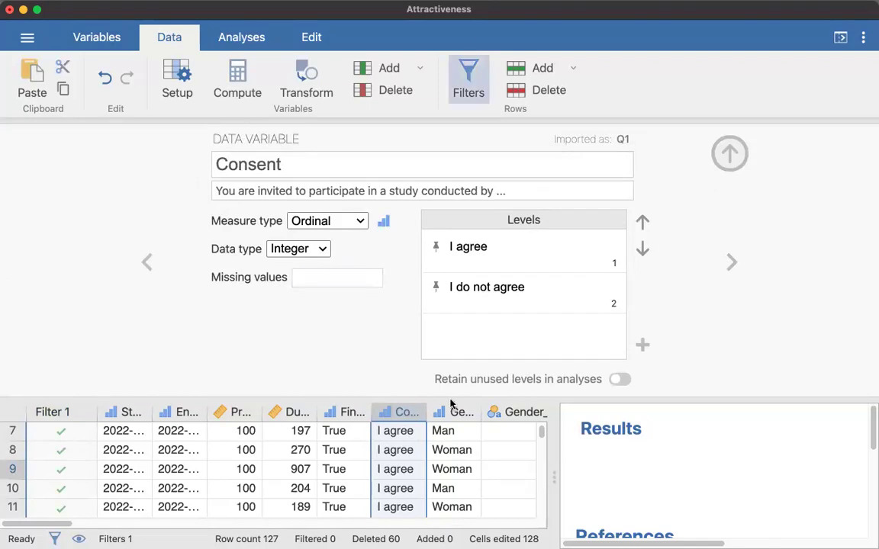
{"action": "left_click", "coordinate": [625, 264]}
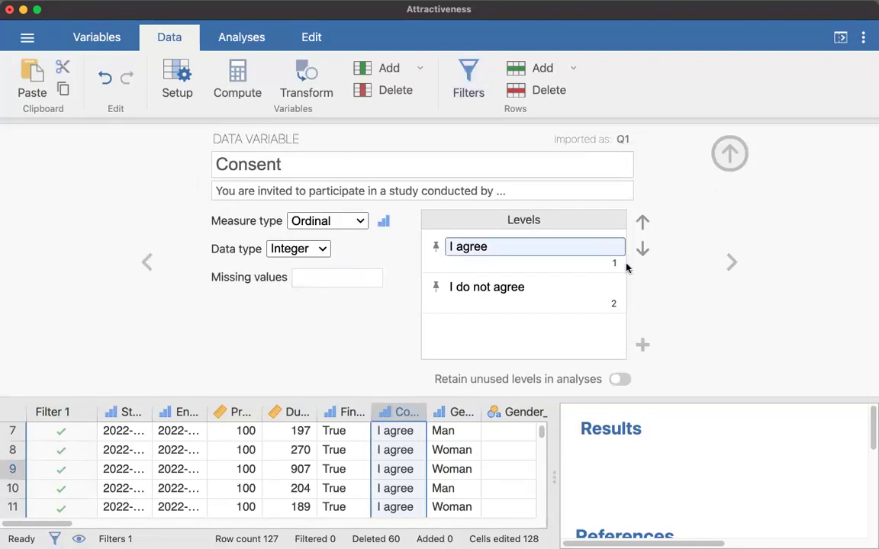
{"action": "left_click", "coordinate": [621, 267]}
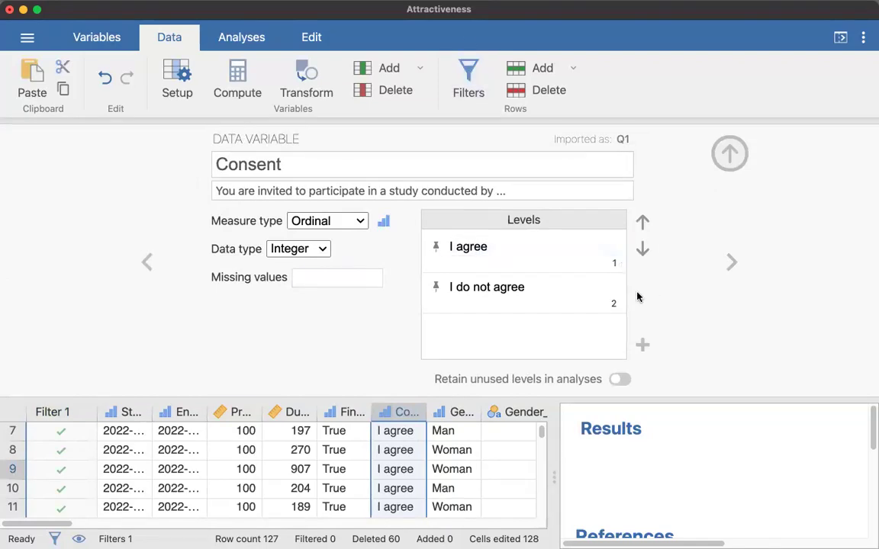
{"action": "left_click", "coordinate": [628, 295]}
{"action": "left_click", "coordinate": [620, 307]}
{"action": "left_click", "coordinate": [470, 71]}
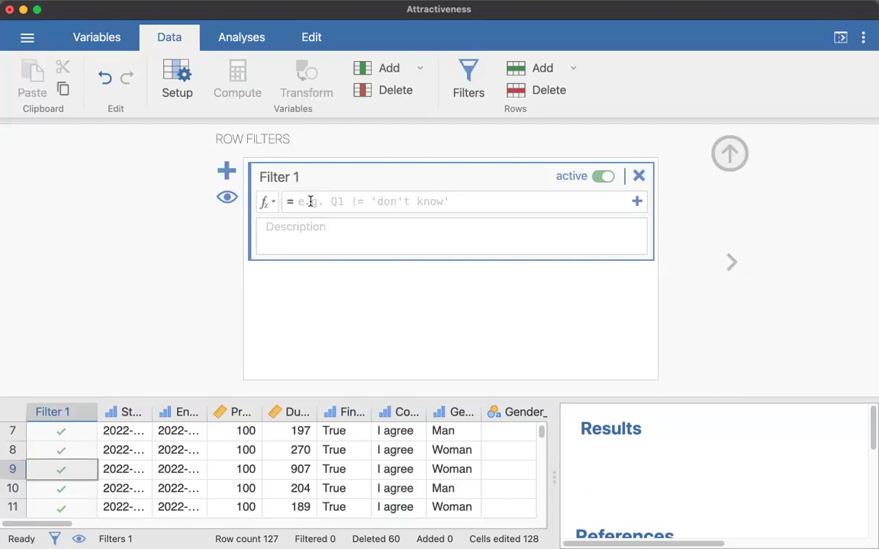
Step: Enter the Filter 1 formula Consent==1 using the Consent variable from the fx list
{"action": "left_click", "coordinate": [268, 204]}
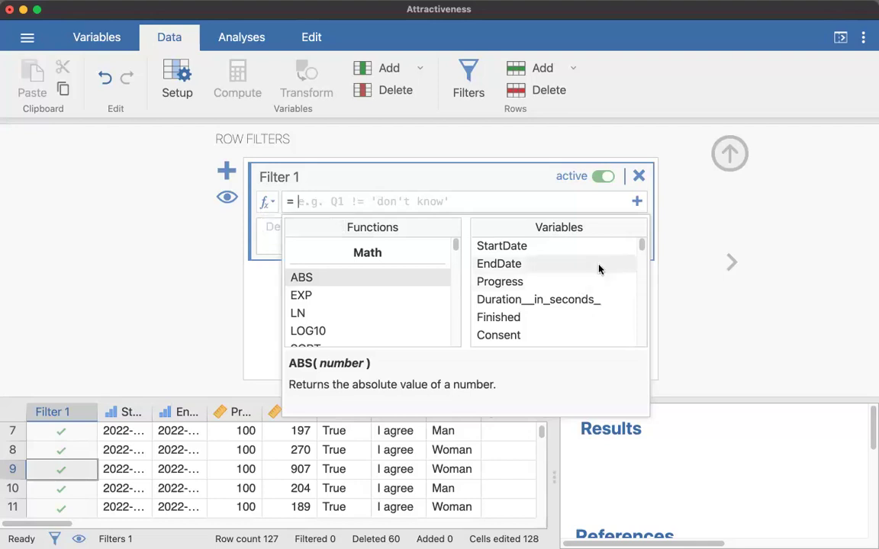
{"action": "scroll", "coordinate": [599, 268], "scroll_direction": "down", "scroll_amount": 1}
{"action": "scroll", "coordinate": [599, 267], "scroll_direction": "down", "scroll_amount": 2}
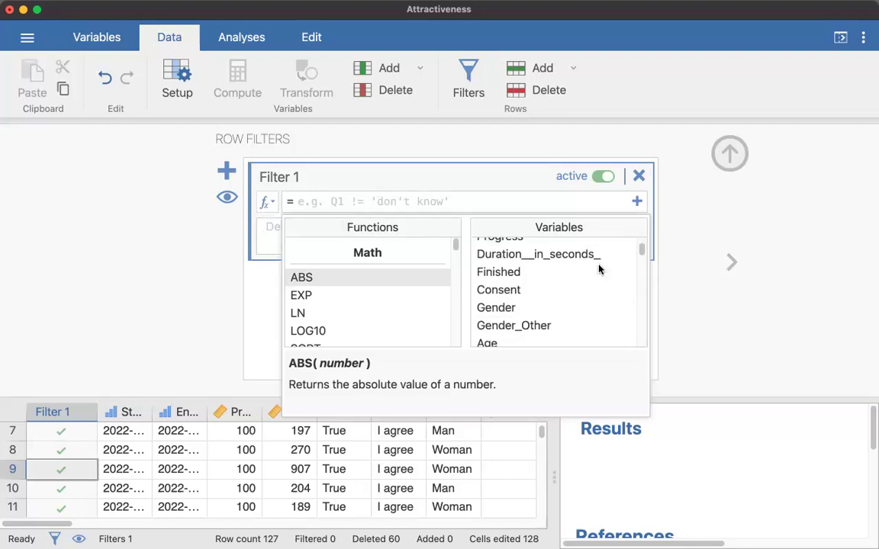
{"action": "double_click", "coordinate": [491, 291]}
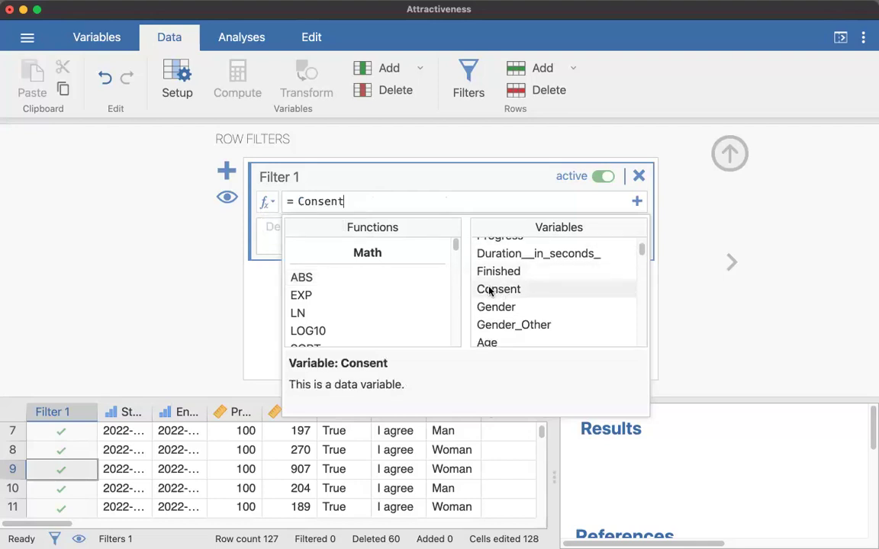
{"action": "left_click", "coordinate": [377, 200]}
{"action": "type", "text": "=="}
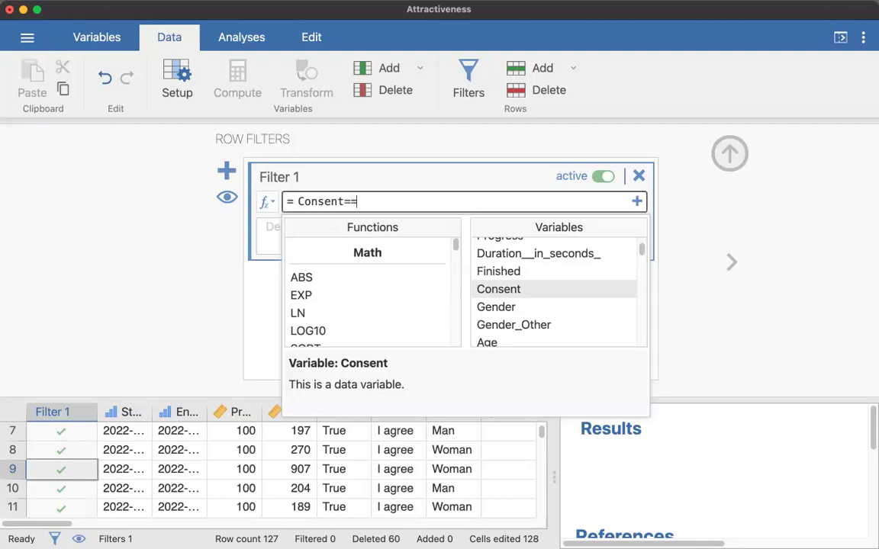
{"action": "type", "text": "1"}
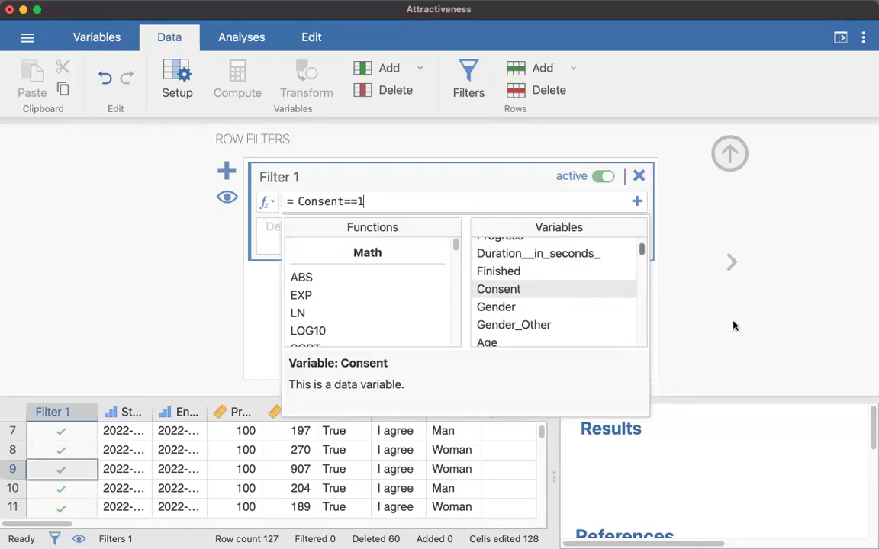
{"action": "left_click", "coordinate": [659, 288]}
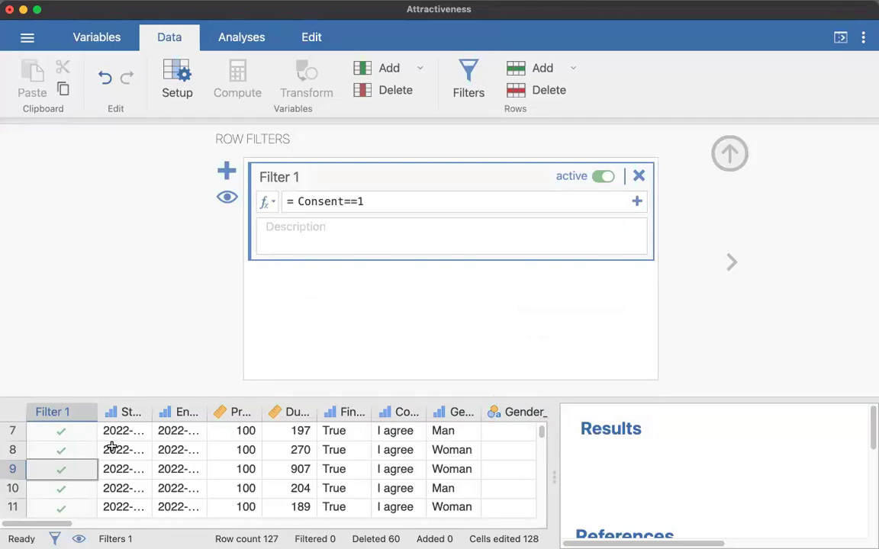
{"action": "scroll", "coordinate": [111, 447], "scroll_direction": "down", "scroll_amount": 3}
{"action": "scroll", "coordinate": [111, 447], "scroll_direction": "down", "scroll_amount": 15}
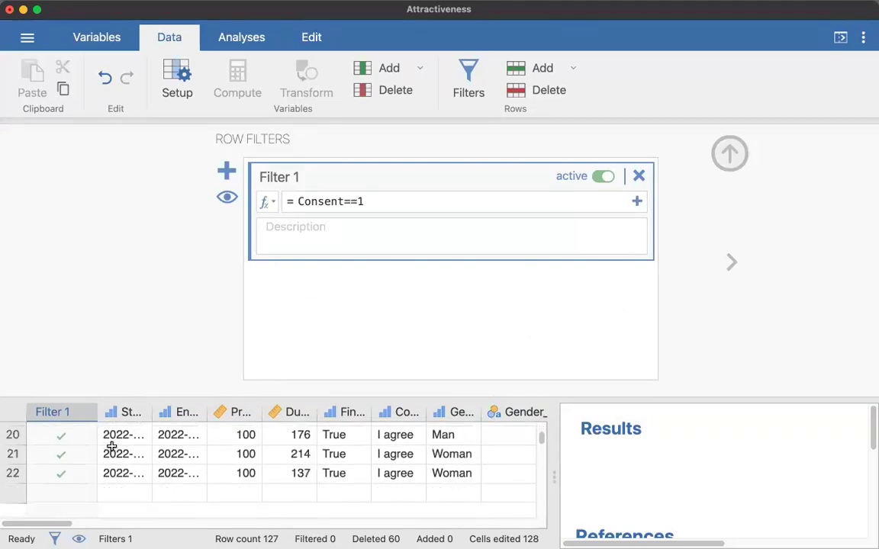
{"action": "scroll", "coordinate": [112, 447], "scroll_direction": "down", "scroll_amount": 5}
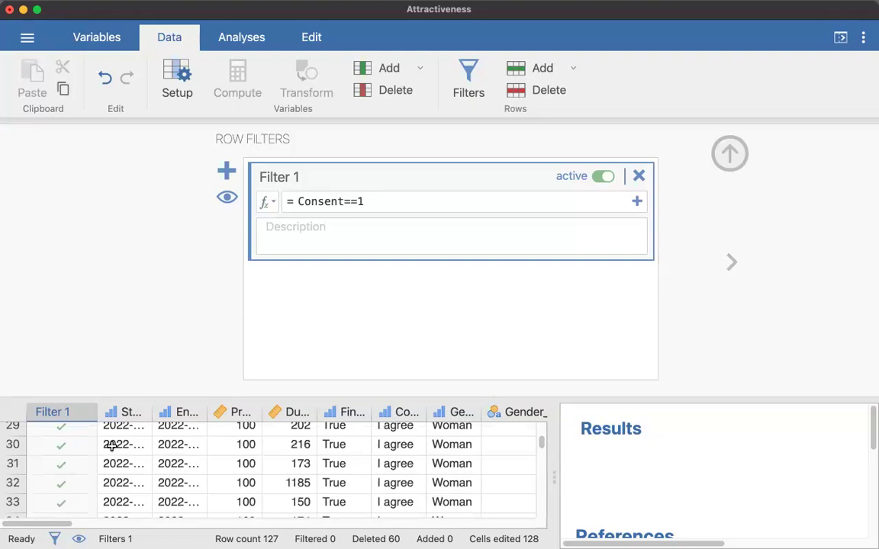
{"action": "scroll", "coordinate": [112, 447], "scroll_direction": "up", "scroll_amount": 6}
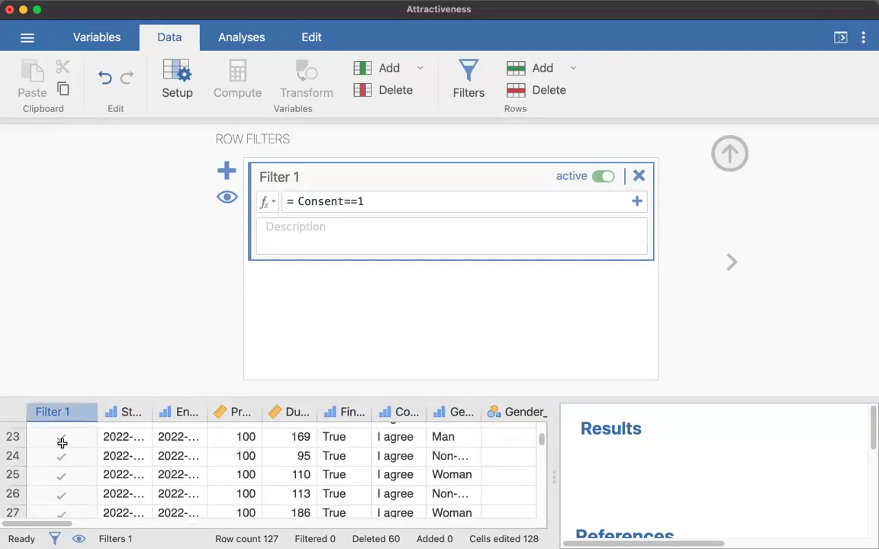
{"action": "scroll", "coordinate": [90, 473], "scroll_direction": "up", "scroll_amount": 20}
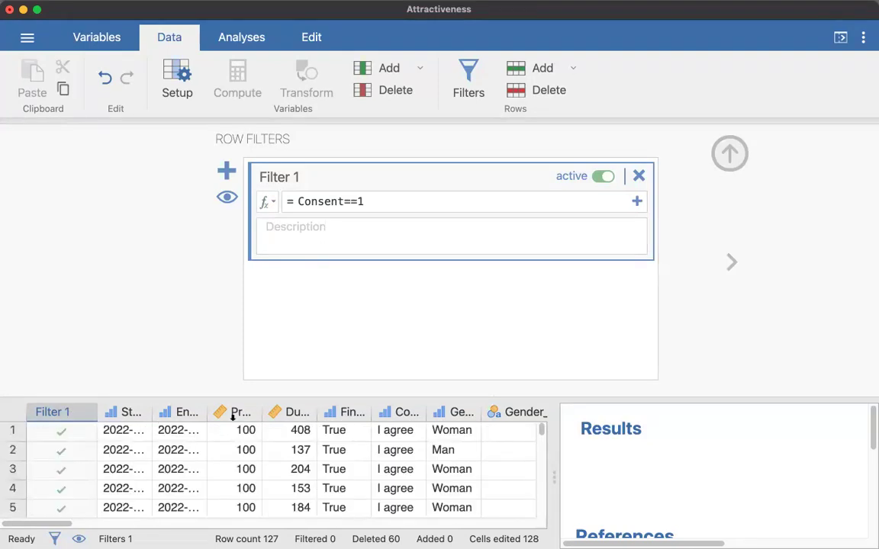
Step: Temporarily change the filter condition to Consent==2 to see which rows it excludes
{"action": "left_click", "coordinate": [355, 201]}
{"action": "key", "text": "Delete"}
{"action": "type", "text": "2"}
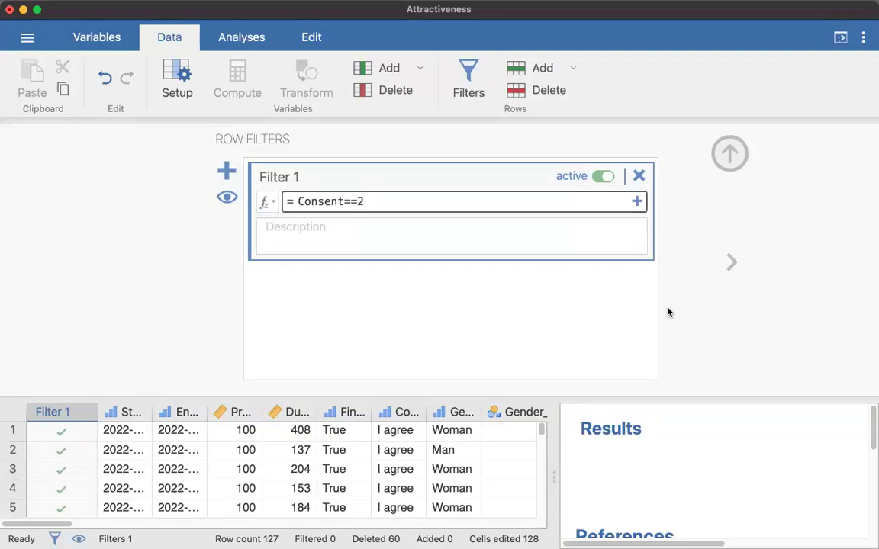
{"action": "key", "text": "Return"}
{"action": "scroll", "coordinate": [258, 477], "scroll_direction": "down", "scroll_amount": 3}
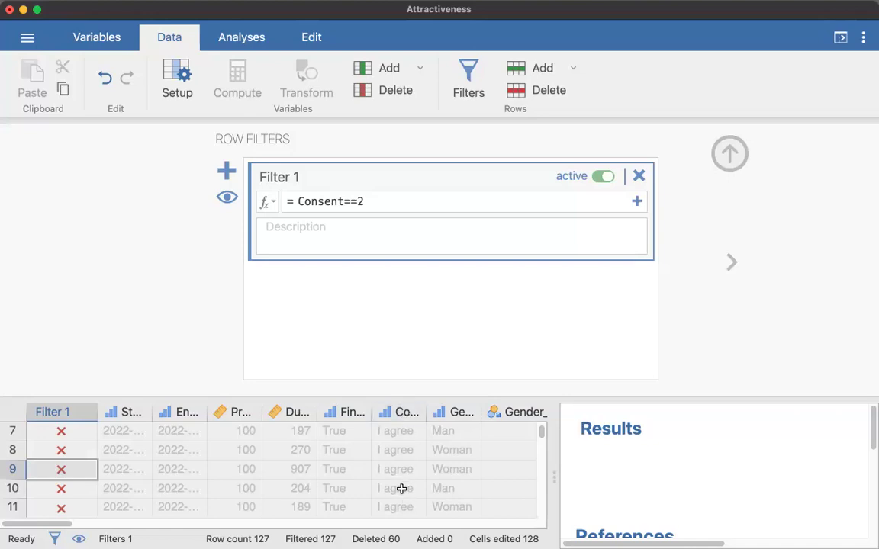
Step: Restore the filter condition to Consent==1
{"action": "key", "text": "BackSpace"}
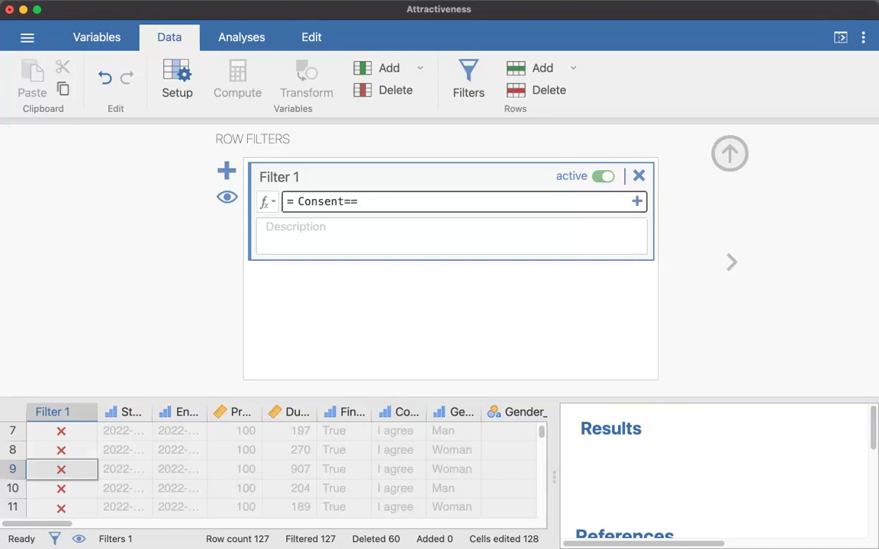
{"action": "type", "text": "1"}
{"action": "key", "text": "Return"}
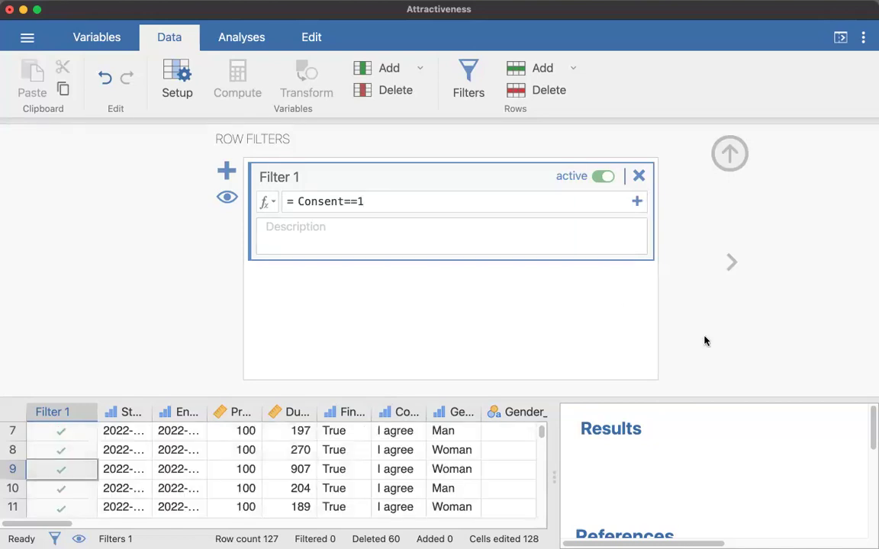
Step: Add an empty nested 'and' condition below Consent==1 after checking the Attractiveness column
{"action": "left_click", "coordinate": [637, 202]}
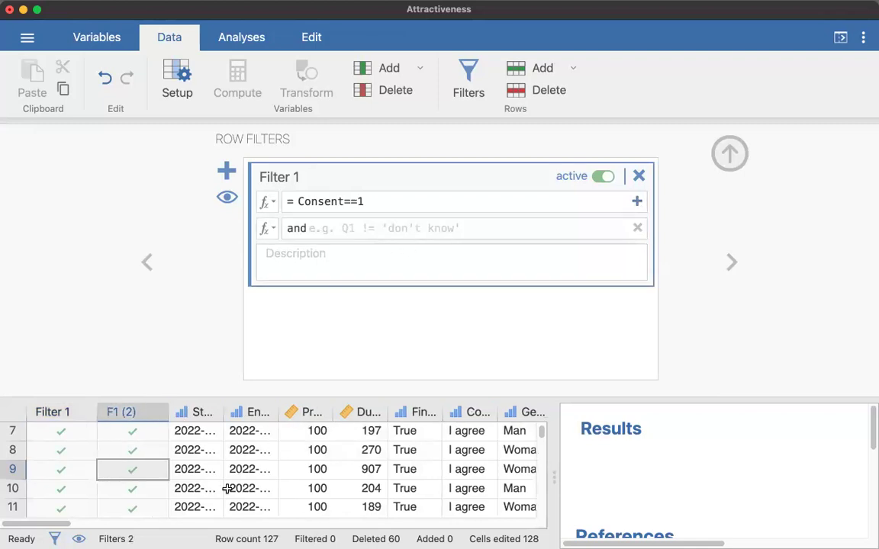
{"action": "scroll", "coordinate": [229, 487], "scroll_direction": "right", "scroll_amount": 10}
{"action": "scroll", "coordinate": [227, 488], "scroll_direction": "right", "scroll_amount": 15}
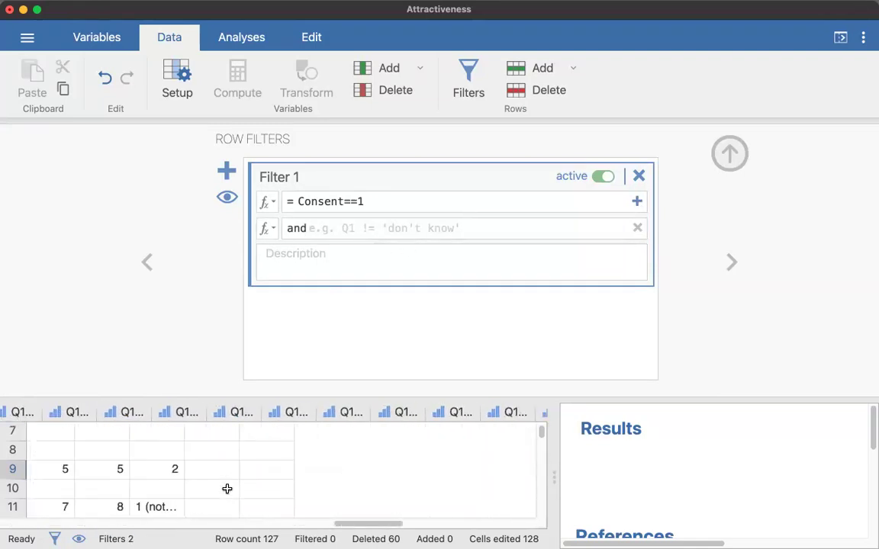
{"action": "scroll", "coordinate": [228, 488], "scroll_direction": "right", "scroll_amount": 4}
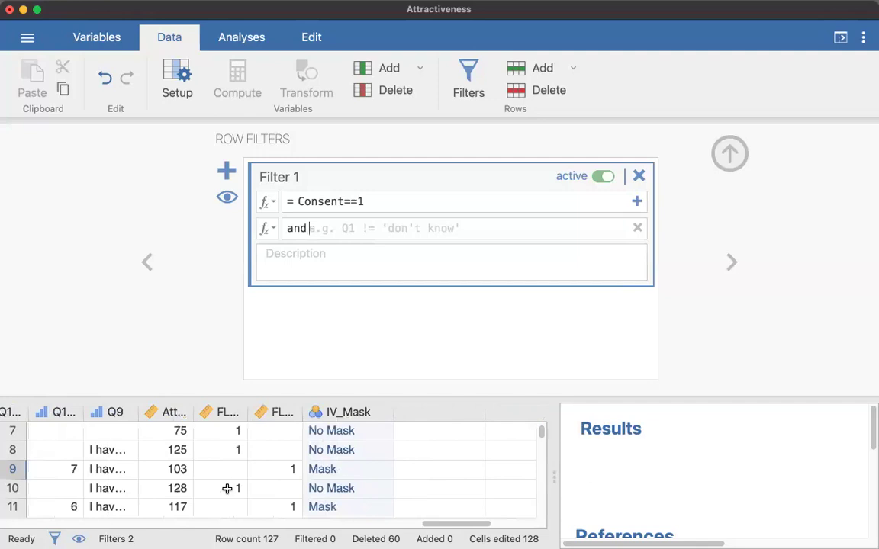
{"action": "double_click", "coordinate": [171, 412]}
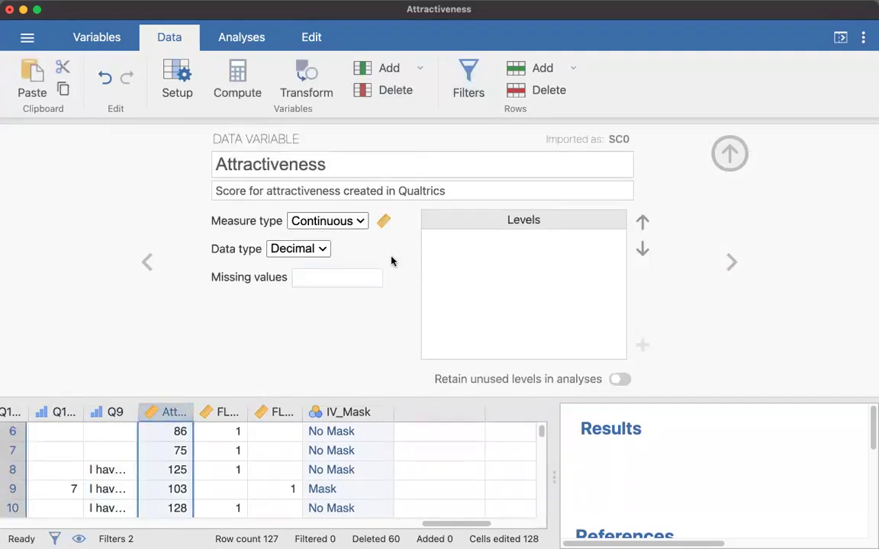
{"action": "left_click", "coordinate": [468, 70]}
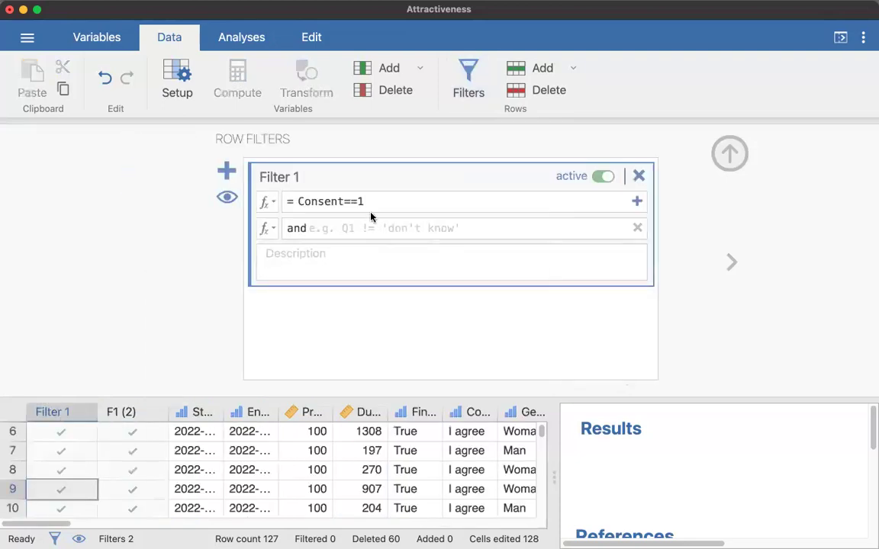
Step: Set the second condition to Attractiveness>=0, so 2 of 127 rows are filtered out
{"action": "left_click", "coordinate": [269, 228]}
{"action": "scroll", "coordinate": [541, 309], "scroll_direction": "down", "scroll_amount": 5}
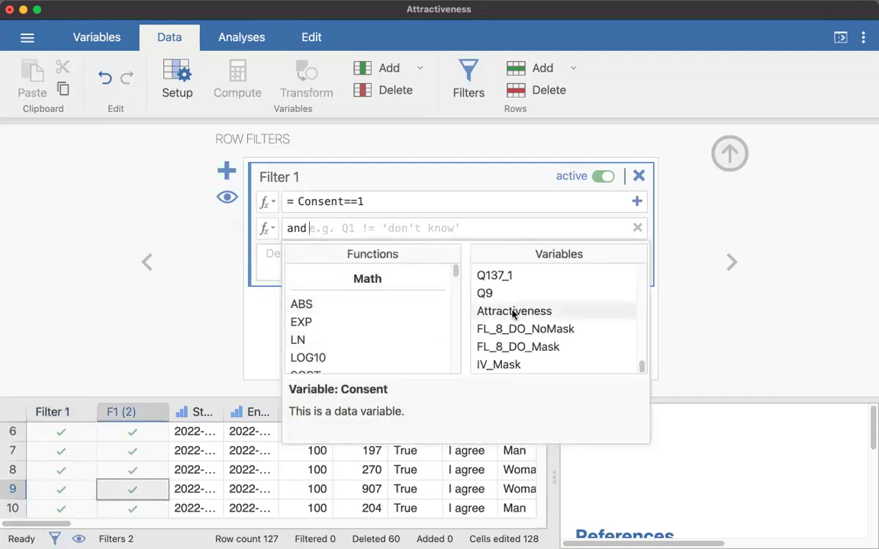
{"action": "double_click", "coordinate": [512, 311]}
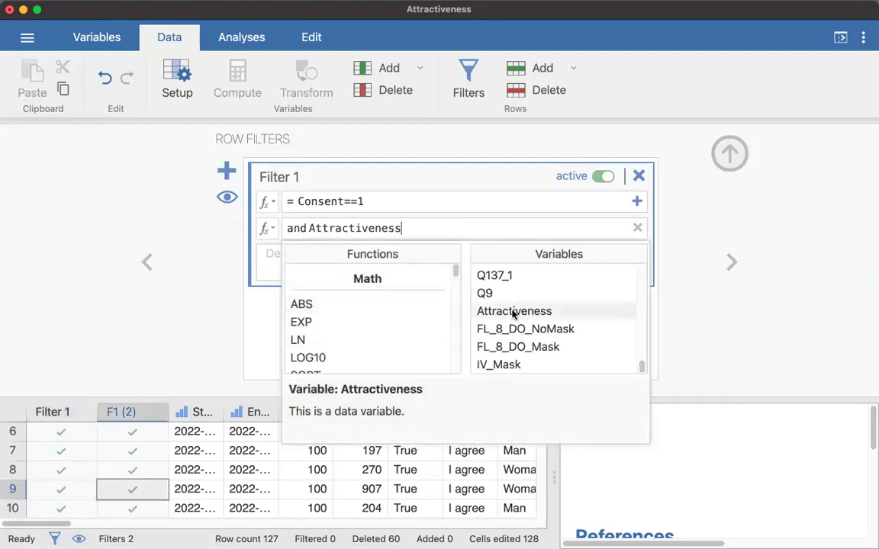
{"action": "left_click", "coordinate": [420, 227]}
{"action": "type", "text": ">="}
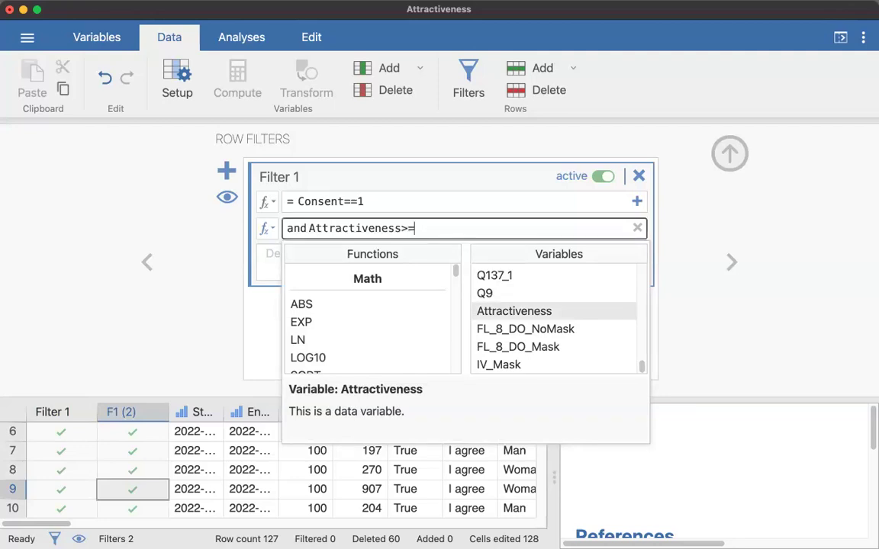
{"action": "type", "text": "0"}
{"action": "key", "text": "Return"}
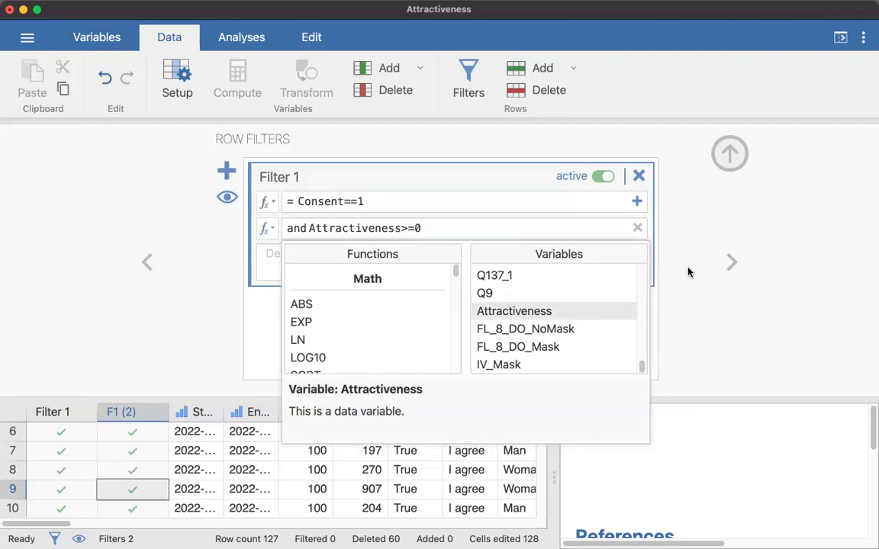
{"action": "left_click", "coordinate": [702, 340]}
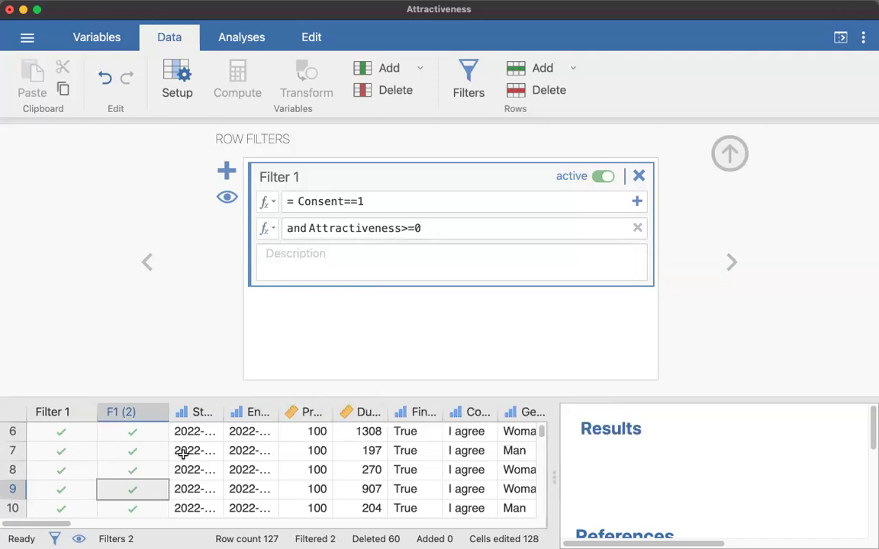
{"action": "scroll", "coordinate": [190, 451], "scroll_direction": "down", "scroll_amount": 5}
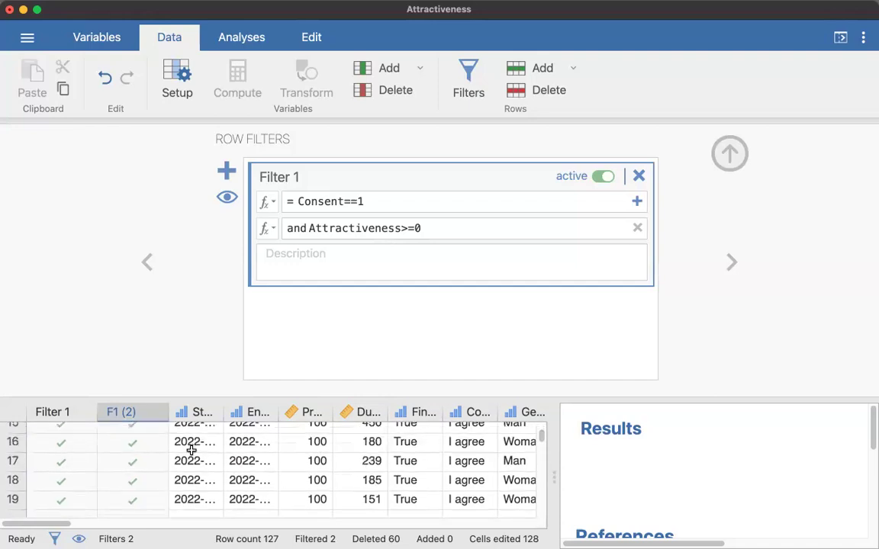
{"action": "scroll", "coordinate": [191, 451], "scroll_direction": "down", "scroll_amount": 3}
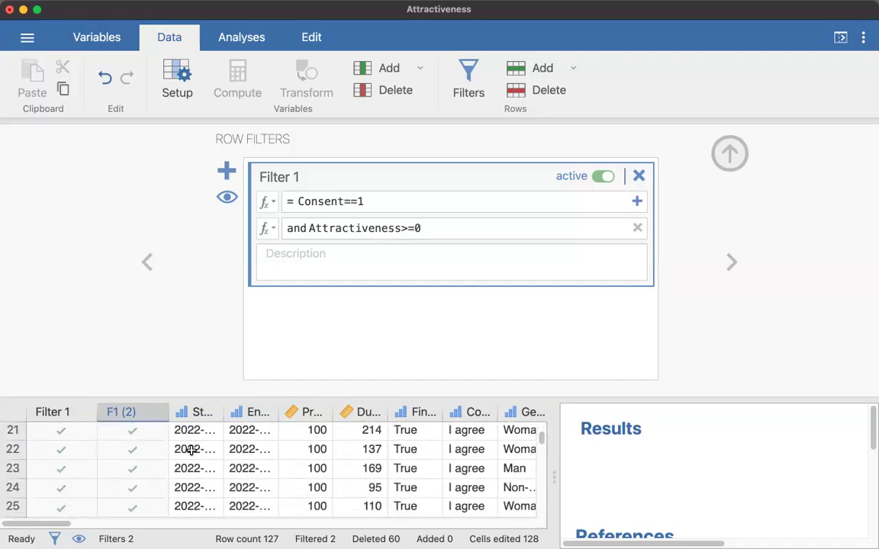
{"action": "scroll", "coordinate": [191, 451], "scroll_direction": "down", "scroll_amount": 6}
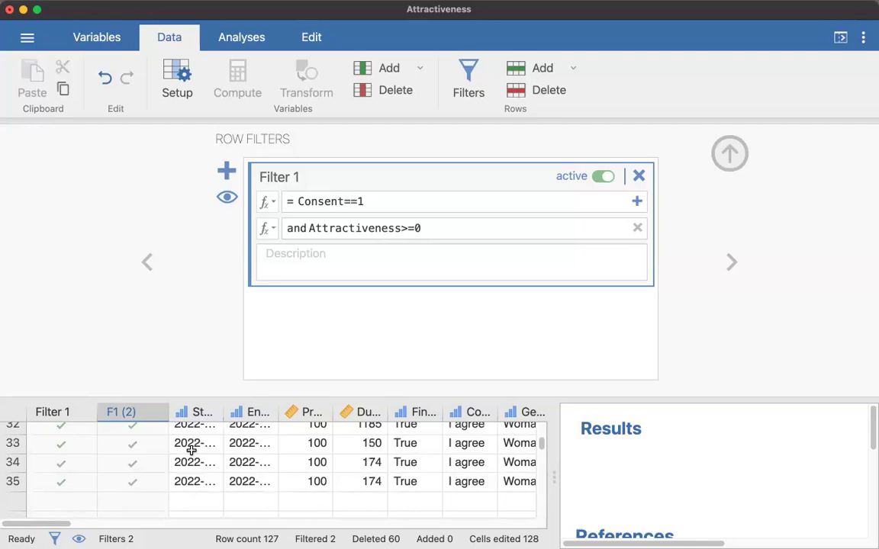
{"action": "scroll", "coordinate": [191, 451], "scroll_direction": "down", "scroll_amount": 7}
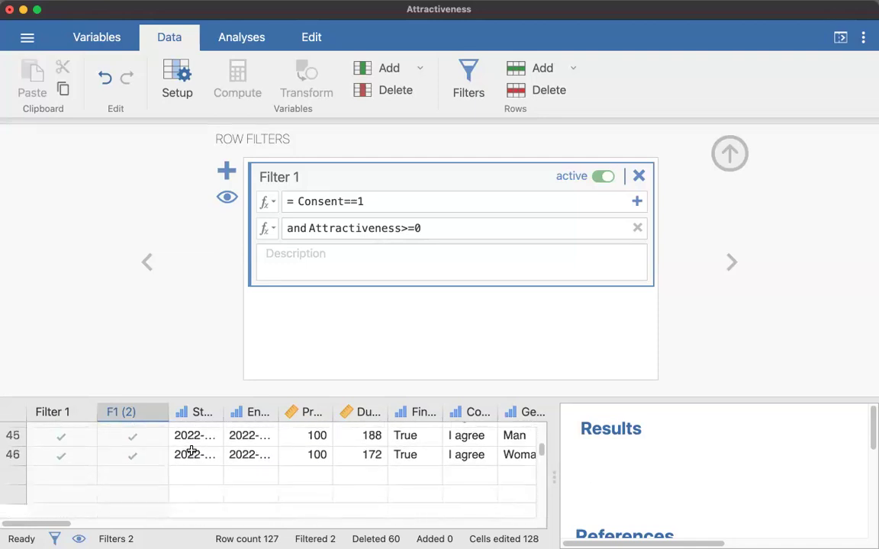
{"action": "scroll", "coordinate": [191, 451], "scroll_direction": "down", "scroll_amount": 7}
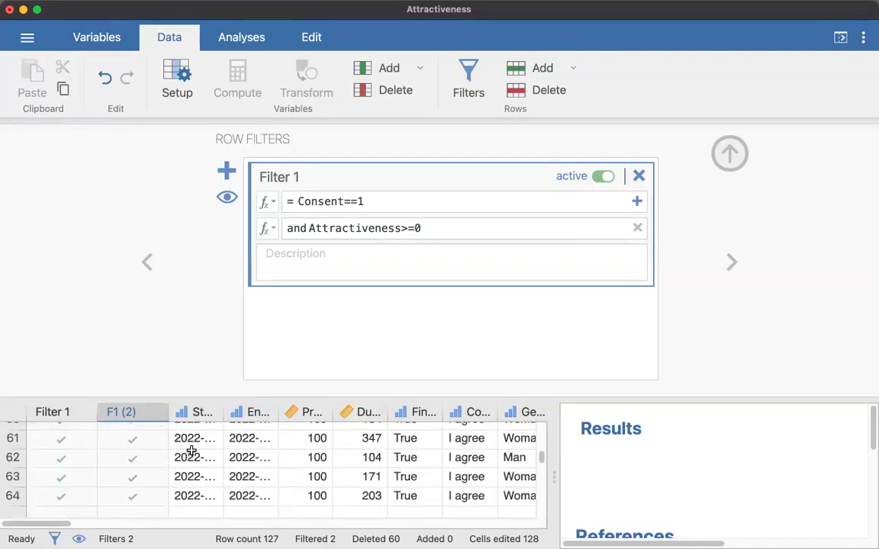
{"action": "scroll", "coordinate": [191, 451], "scroll_direction": "down", "scroll_amount": 7}
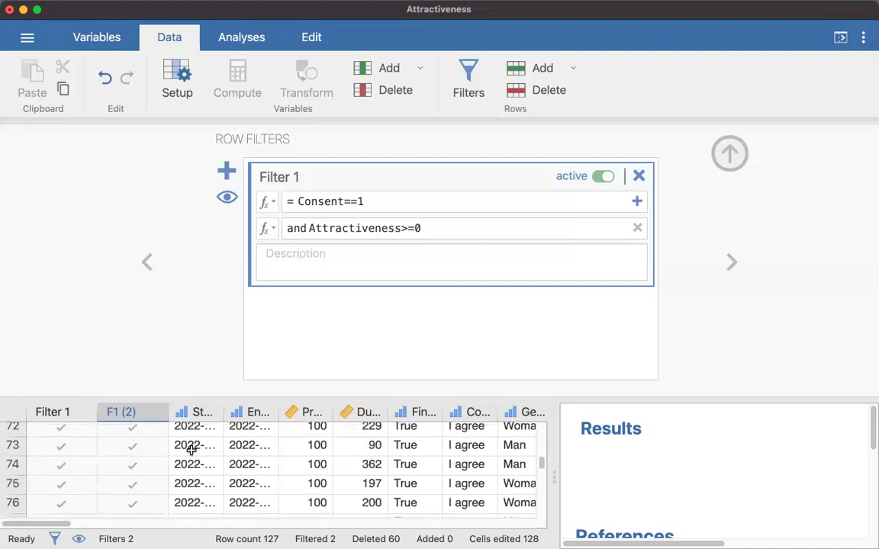
{"action": "scroll", "coordinate": [191, 451], "scroll_direction": "down", "scroll_amount": 5}
{"action": "scroll", "coordinate": [190, 448], "scroll_direction": "up", "scroll_amount": 1}
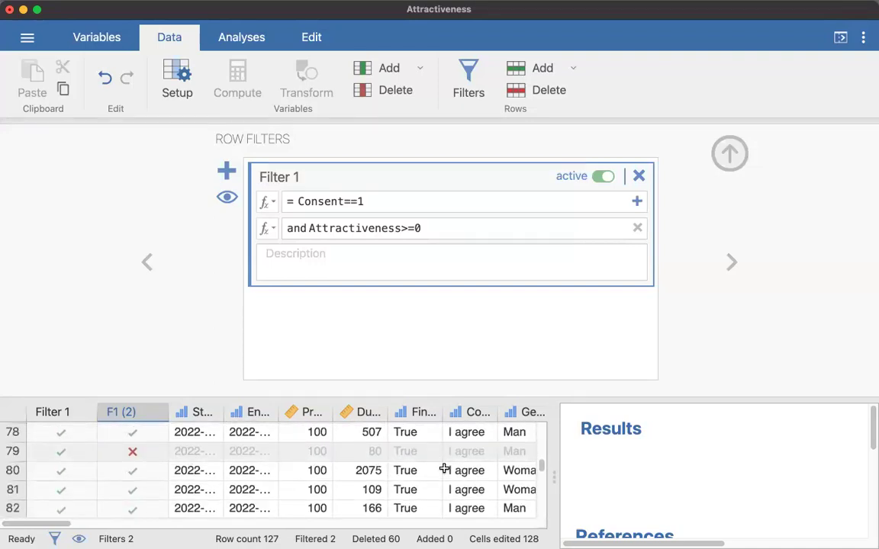
{"action": "left_click", "coordinate": [492, 257]}
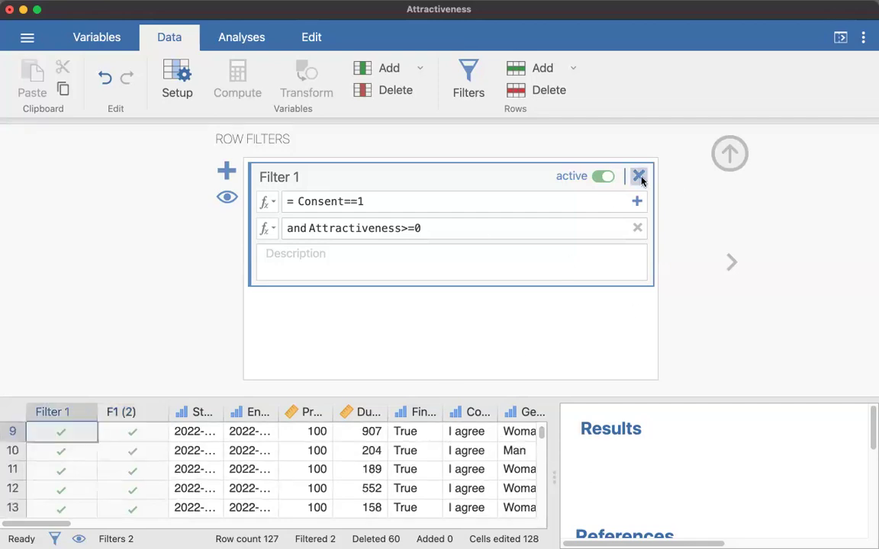
Step: Delete Filter 1 and rebuild a new filter with the formula Consent==1
{"action": "left_click", "coordinate": [639, 176]}
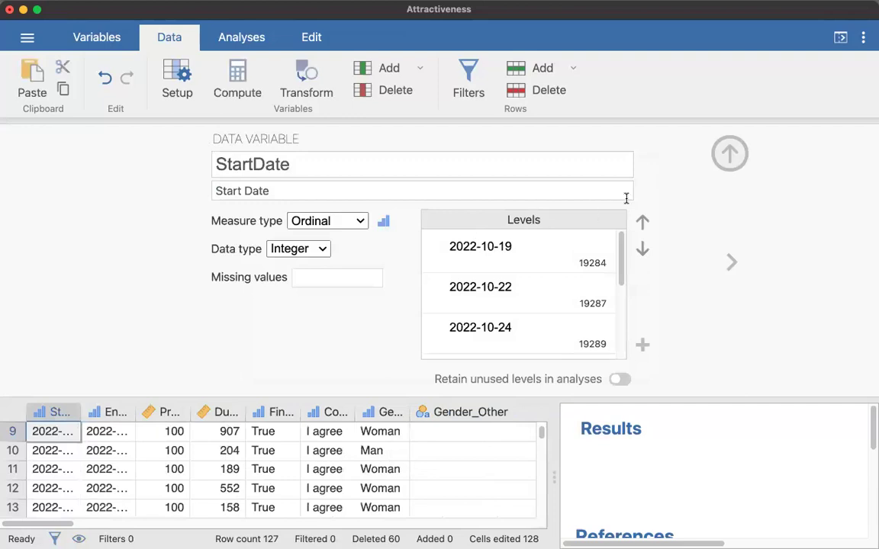
{"action": "left_click", "coordinate": [468, 76]}
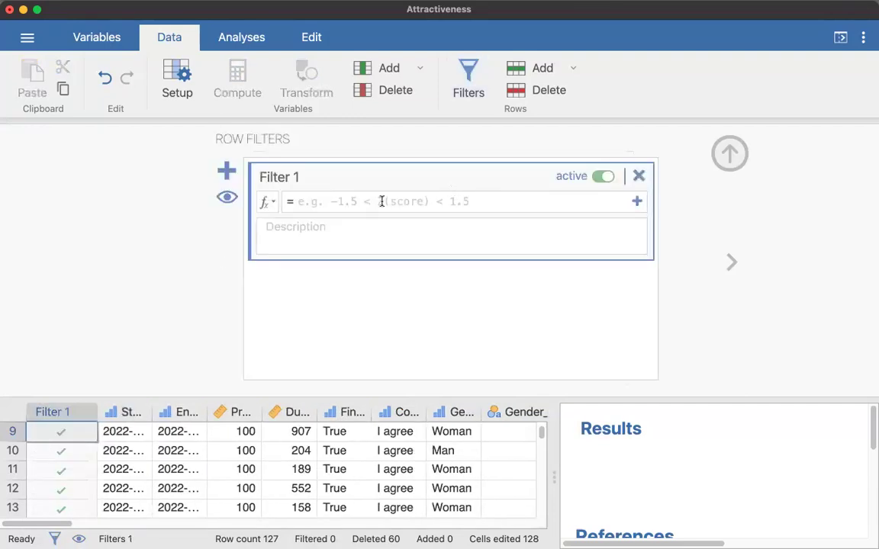
{"action": "left_click", "coordinate": [266, 202]}
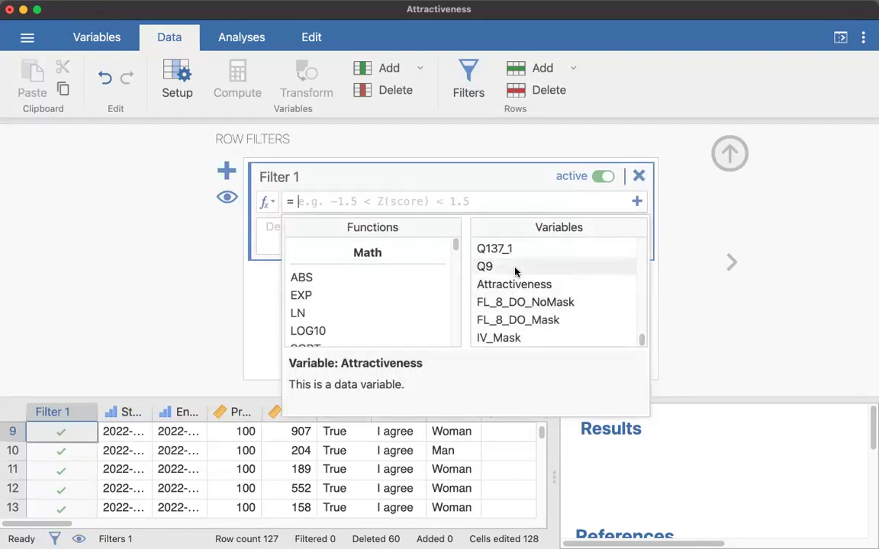
{"action": "scroll", "coordinate": [515, 272], "scroll_direction": "up", "scroll_amount": 10}
{"action": "scroll", "coordinate": [515, 275], "scroll_direction": "down", "scroll_amount": 1}
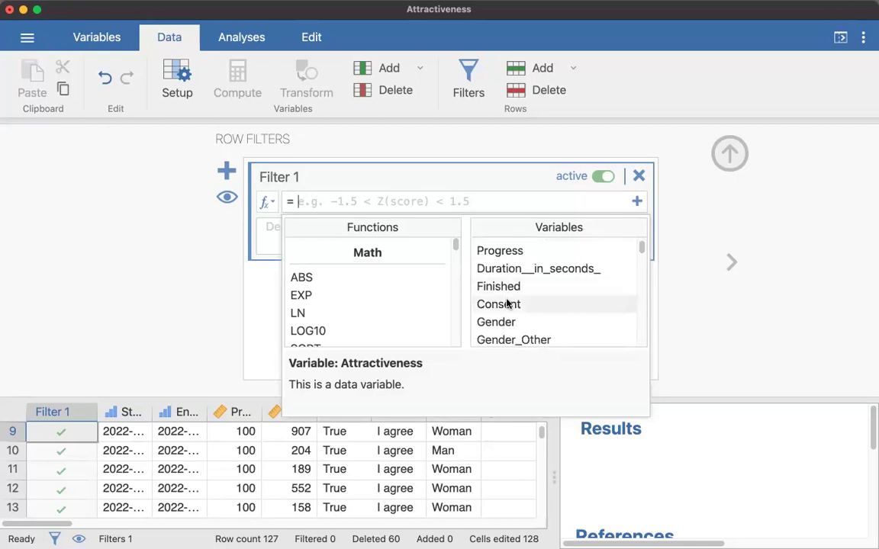
{"action": "double_click", "coordinate": [516, 305]}
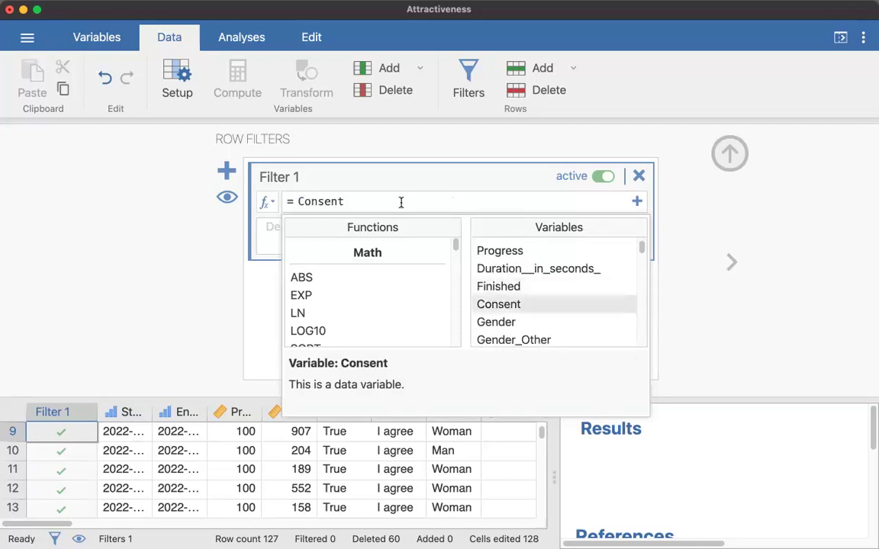
{"action": "type", "text": "==1"}
{"action": "key", "text": "Return"}
Step: Add a second condition Attractiveness>=0 to Filter 1, excluding 2 of 127 rows
{"action": "left_click", "coordinate": [637, 201]}
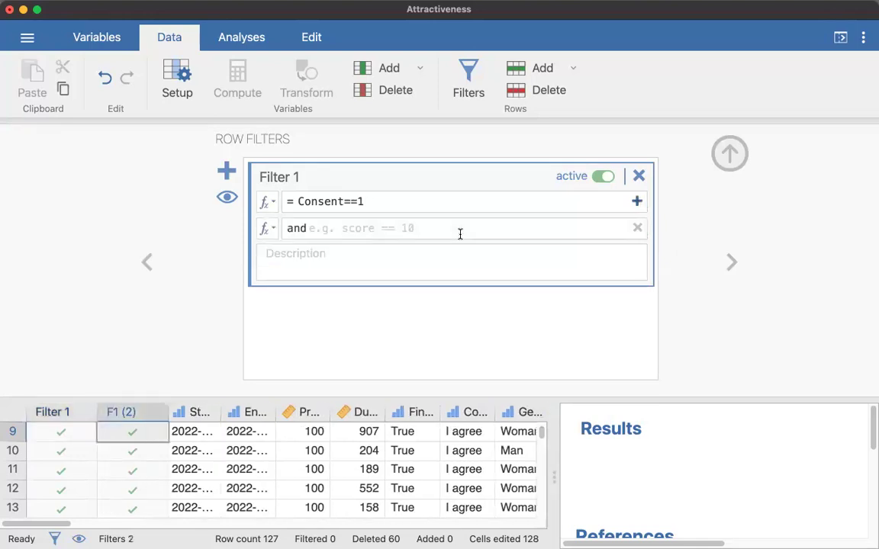
{"action": "left_click", "coordinate": [385, 227]}
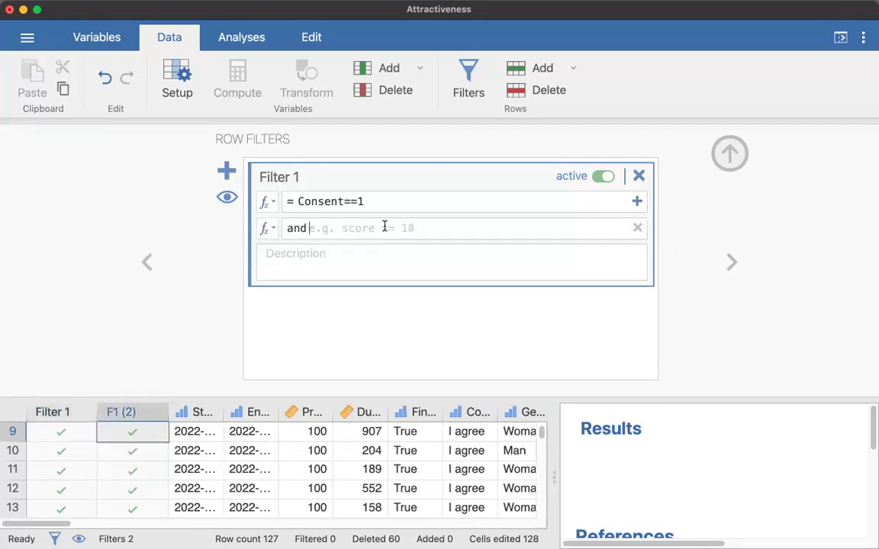
{"action": "left_click", "coordinate": [271, 228]}
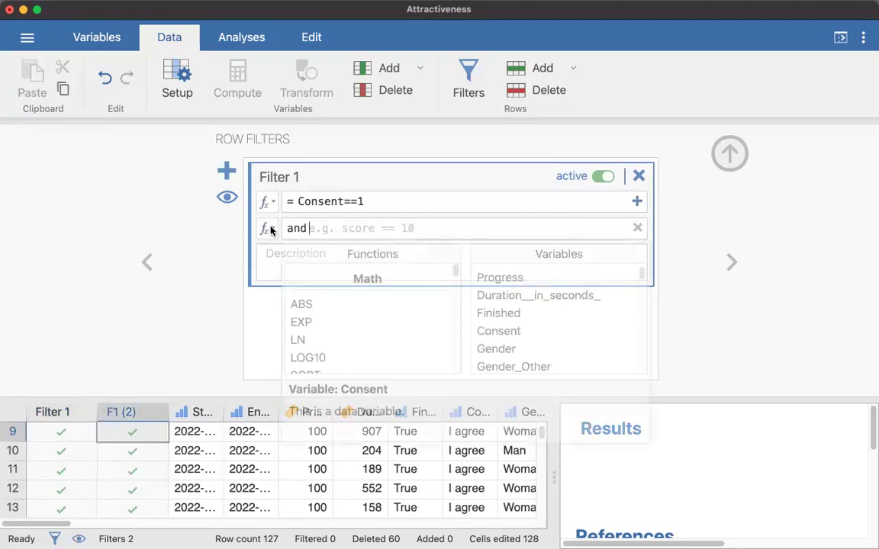
{"action": "scroll", "coordinate": [520, 308], "scroll_direction": "down", "scroll_amount": 10}
{"action": "double_click", "coordinate": [512, 310]}
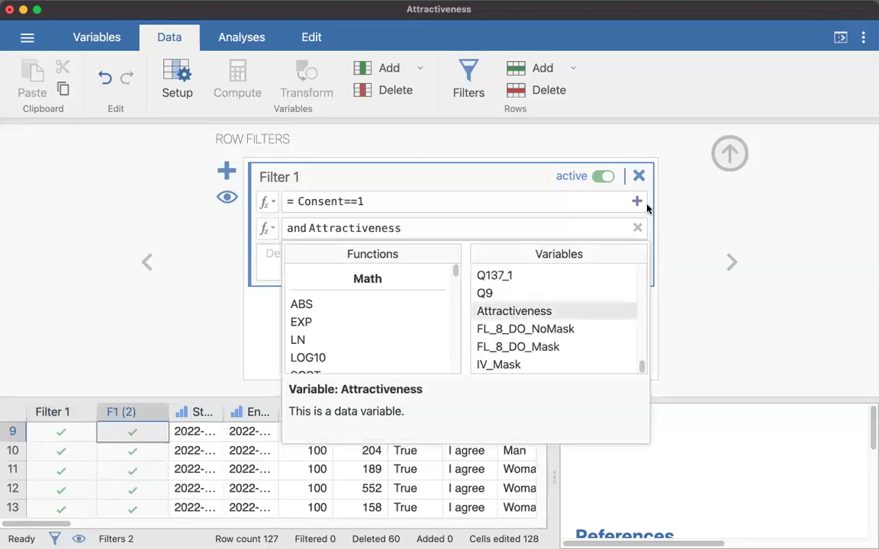
{"action": "left_click", "coordinate": [581, 182]}
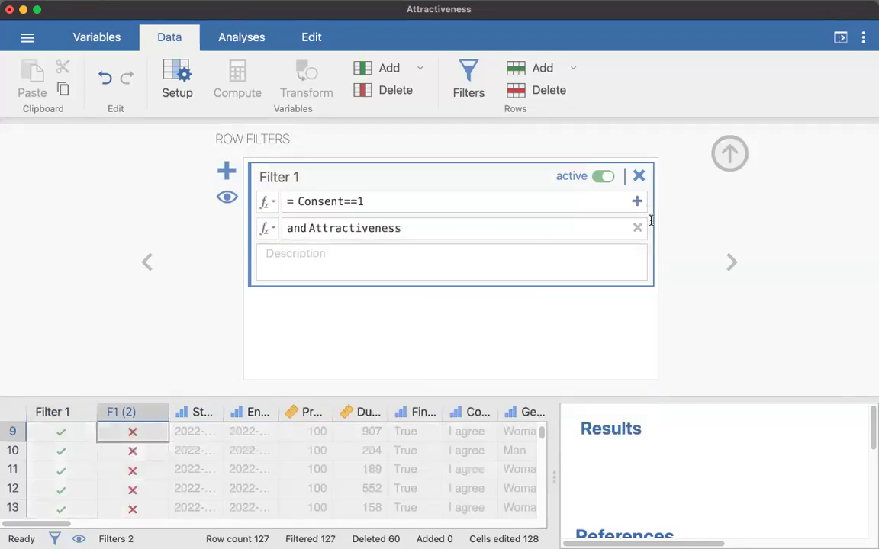
{"action": "left_click", "coordinate": [486, 228]}
{"action": "type", "text": ">"}
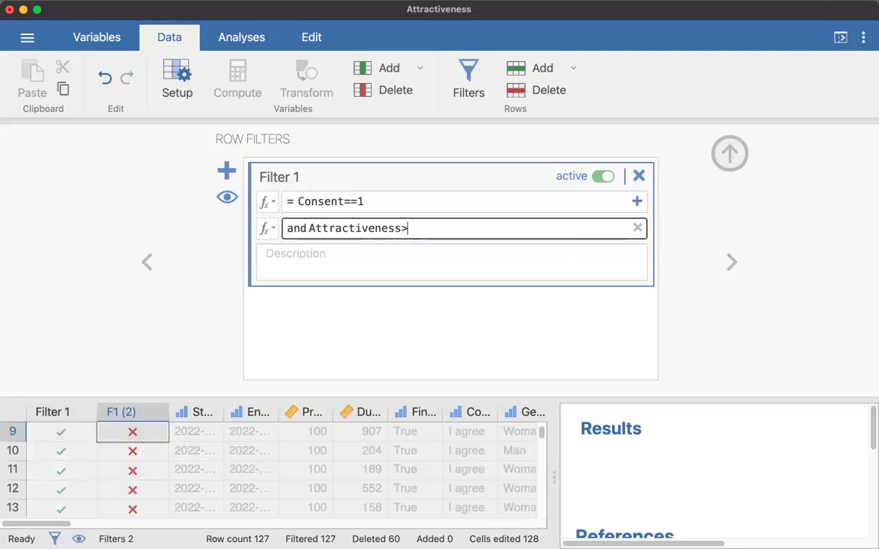
{"action": "type", "text": "00"}
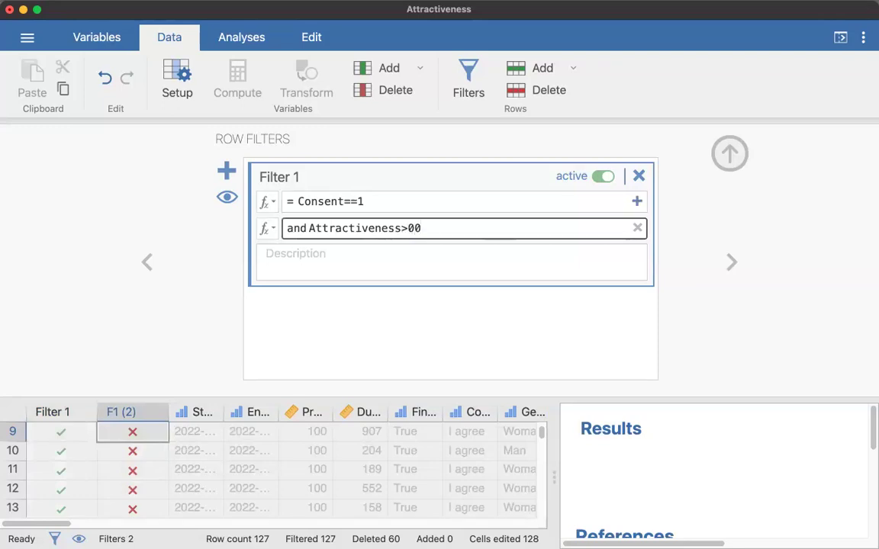
{"action": "key", "text": "BackSpace"}
{"action": "key", "text": "BackSpace"}
{"action": "type", "text": "0"}
{"action": "left_click", "coordinate": [647, 270]}
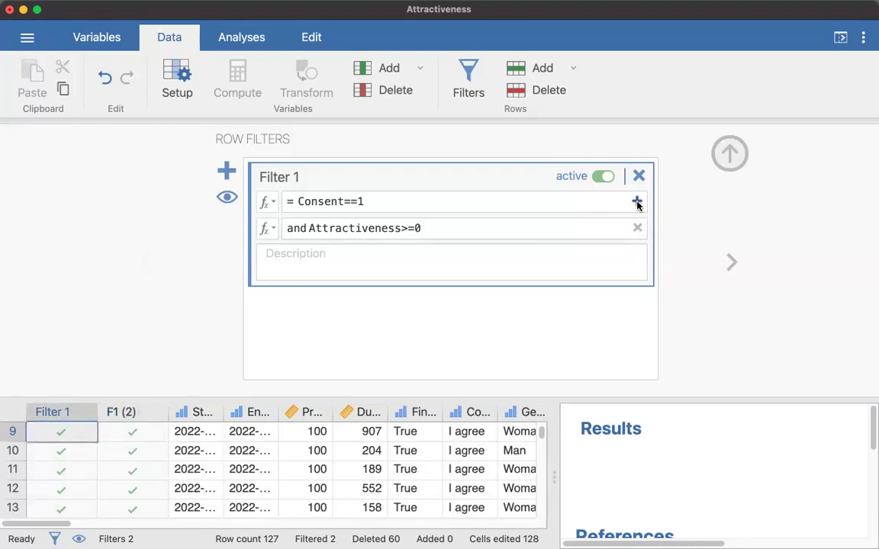
Step: Add a third condition IV_Mask>=0 to Filter 1
{"action": "left_click", "coordinate": [638, 203]}
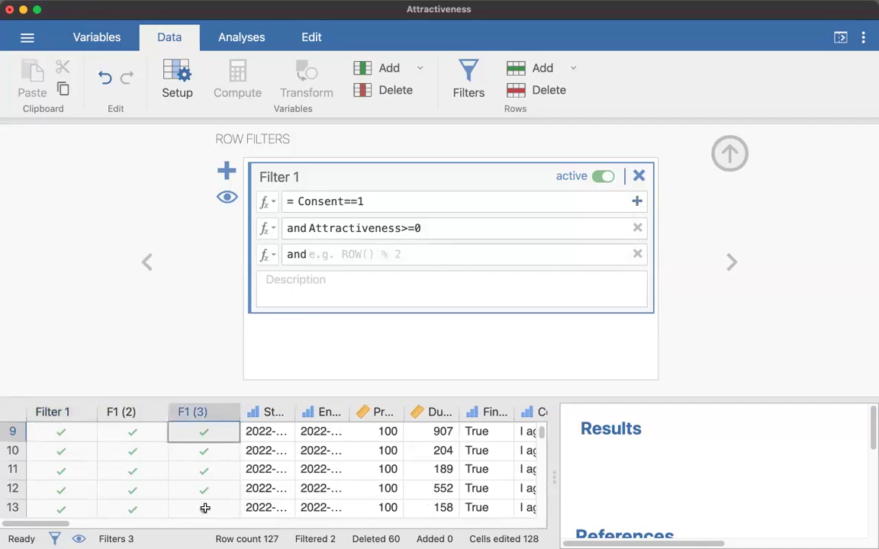
{"action": "left_click", "coordinate": [324, 255]}
{"action": "left_click", "coordinate": [272, 256]}
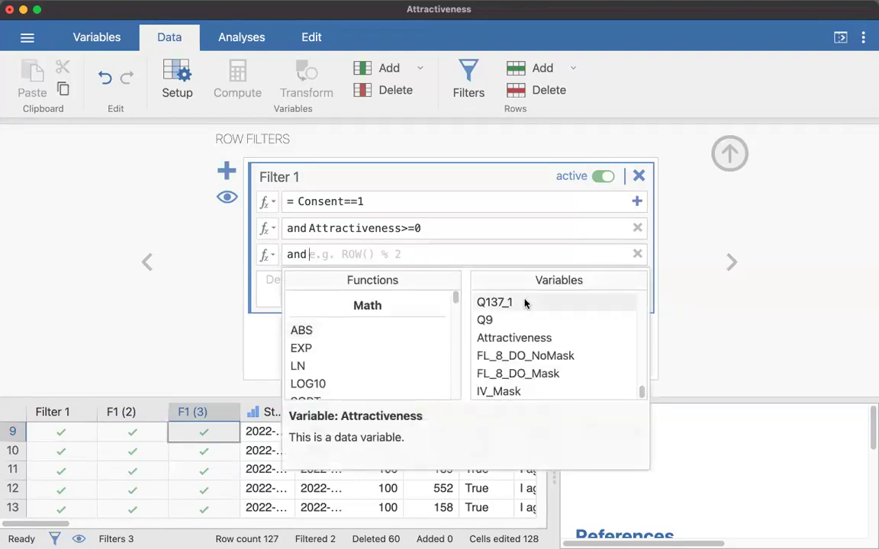
{"action": "double_click", "coordinate": [504, 391]}
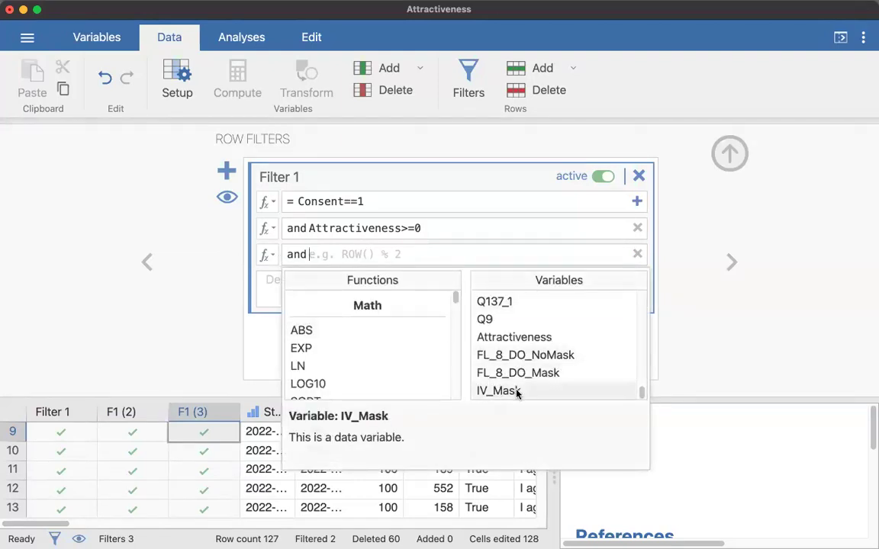
{"action": "left_click", "coordinate": [681, 329]}
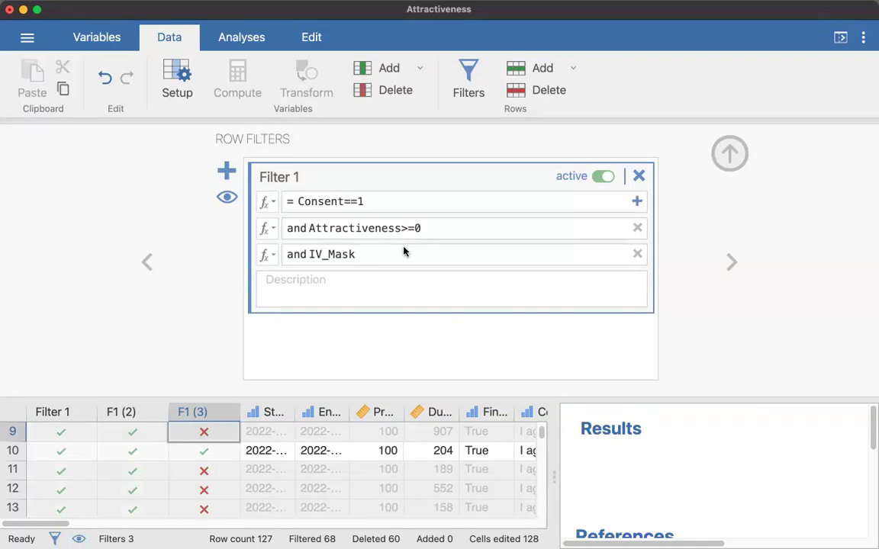
{"action": "left_click", "coordinate": [417, 228]}
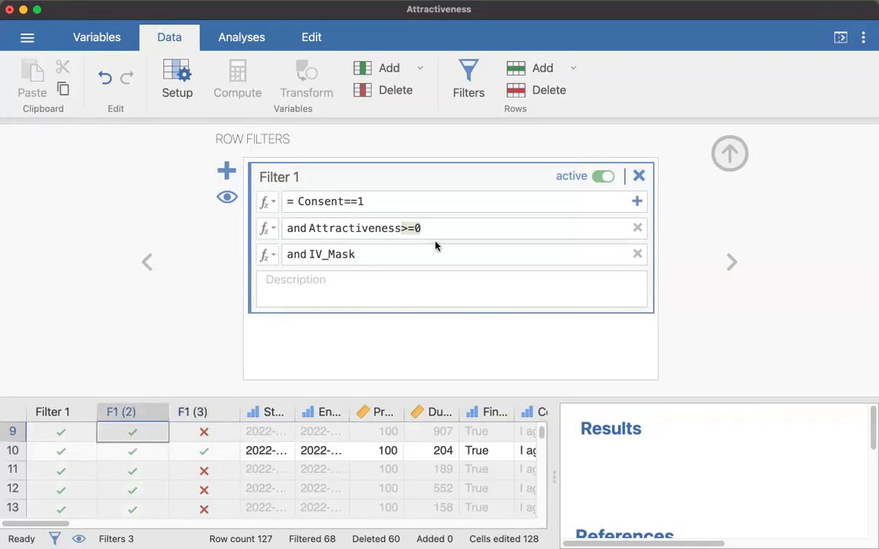
{"action": "left_click", "coordinate": [399, 253]}
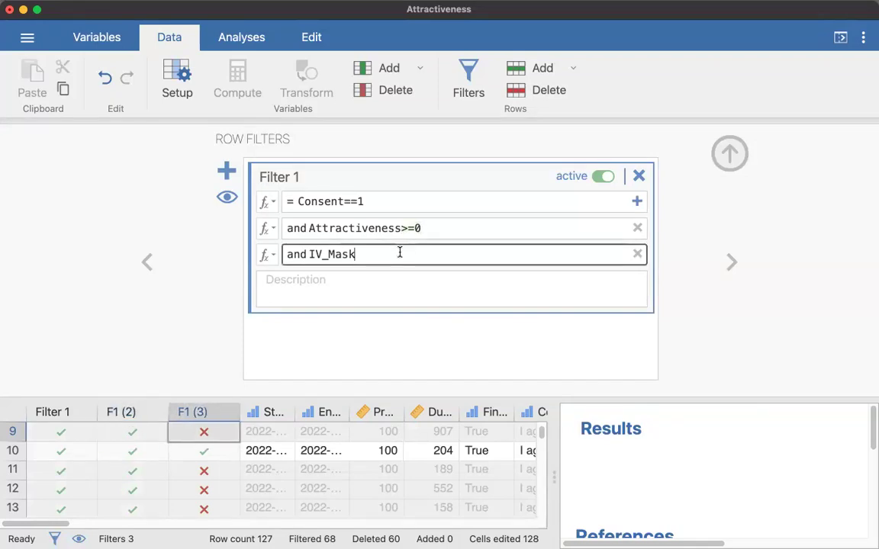
{"action": "type", "text": ">=0"}
{"action": "left_click", "coordinate": [694, 323]}
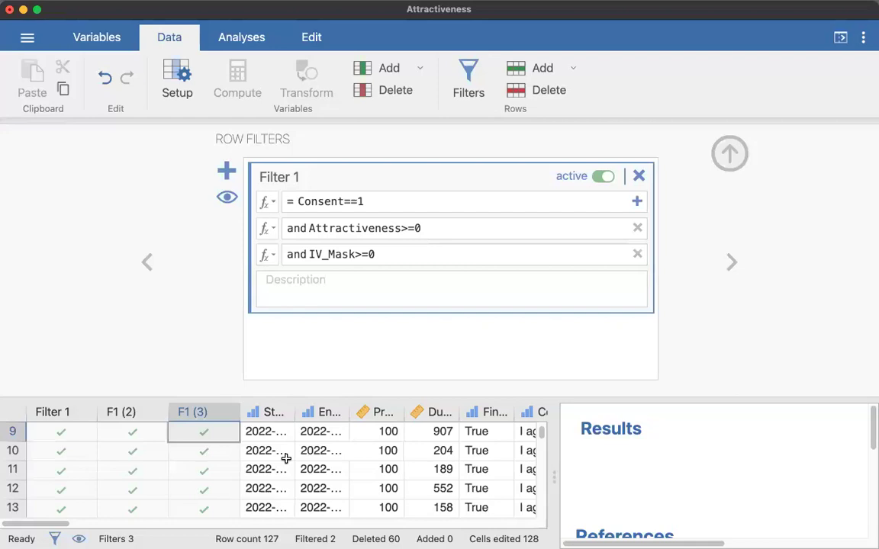
{"action": "scroll", "coordinate": [285, 457], "scroll_direction": "up", "scroll_amount": 3}
{"action": "scroll", "coordinate": [285, 458], "scroll_direction": "down", "scroll_amount": 8}
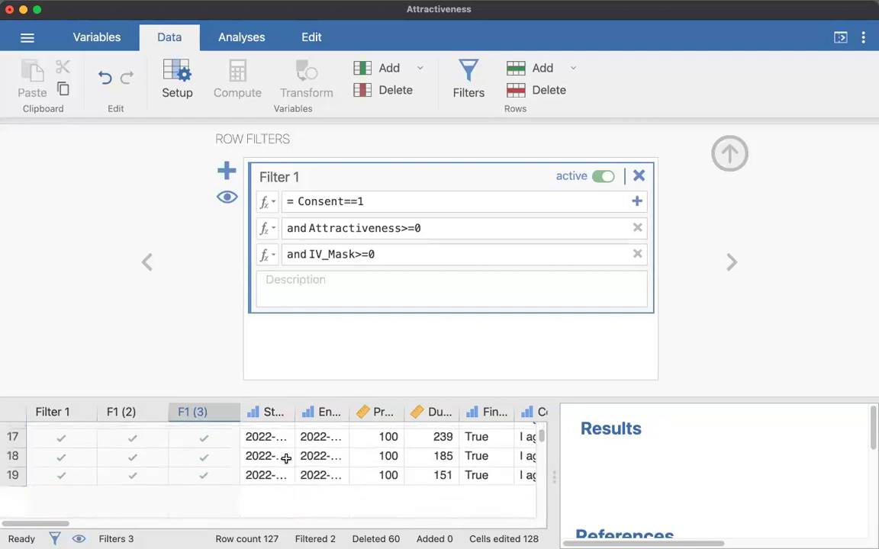
{"action": "scroll", "coordinate": [285, 458], "scroll_direction": "down", "scroll_amount": 6}
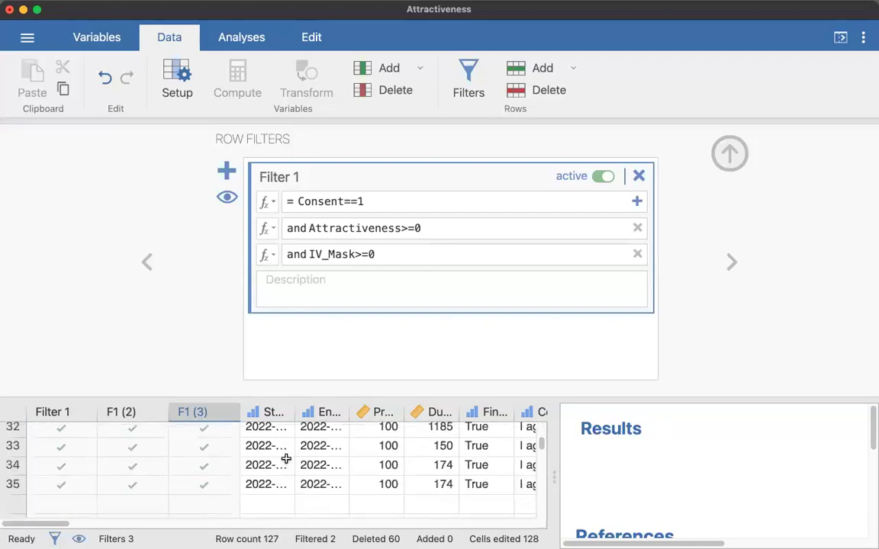
{"action": "scroll", "coordinate": [287, 433], "scroll_direction": "down", "scroll_amount": 5}
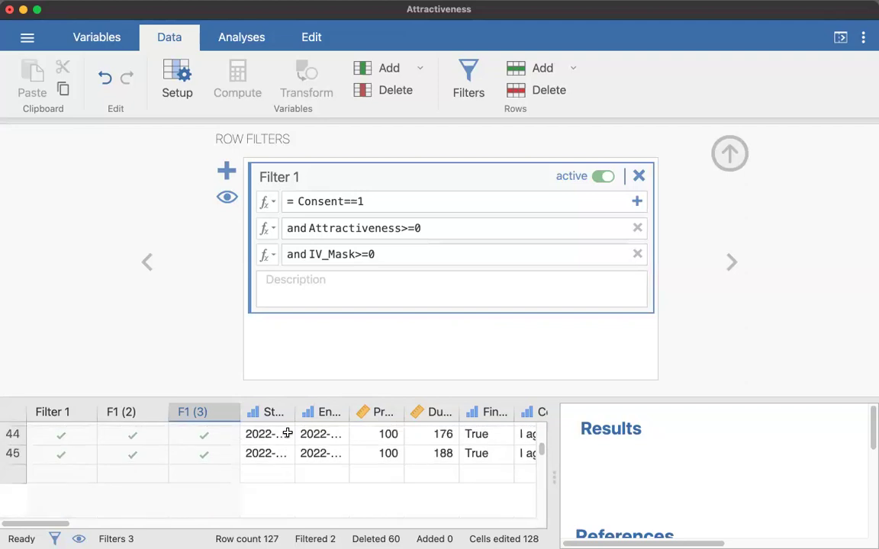
{"action": "scroll", "coordinate": [287, 433], "scroll_direction": "down", "scroll_amount": 2}
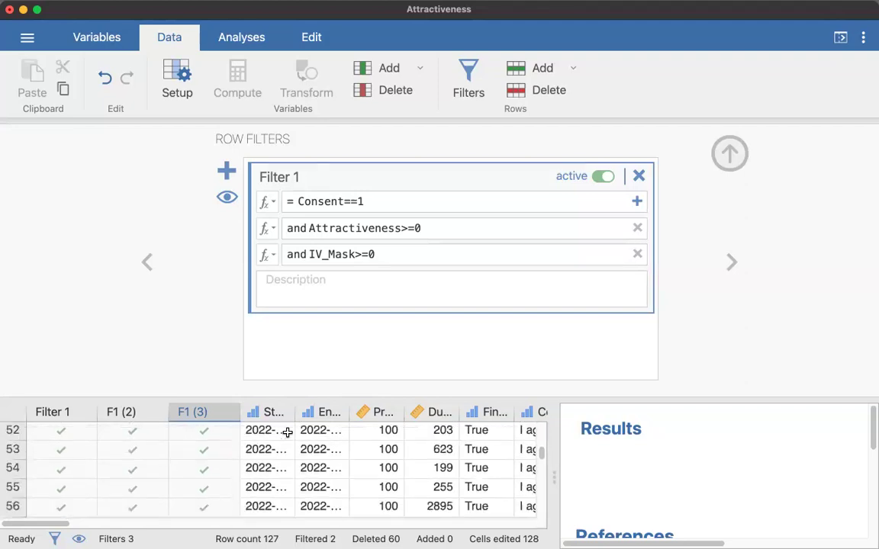
{"action": "scroll", "coordinate": [287, 433], "scroll_direction": "down", "scroll_amount": 3}
{"action": "scroll", "coordinate": [287, 433], "scroll_direction": "down", "scroll_amount": 6}
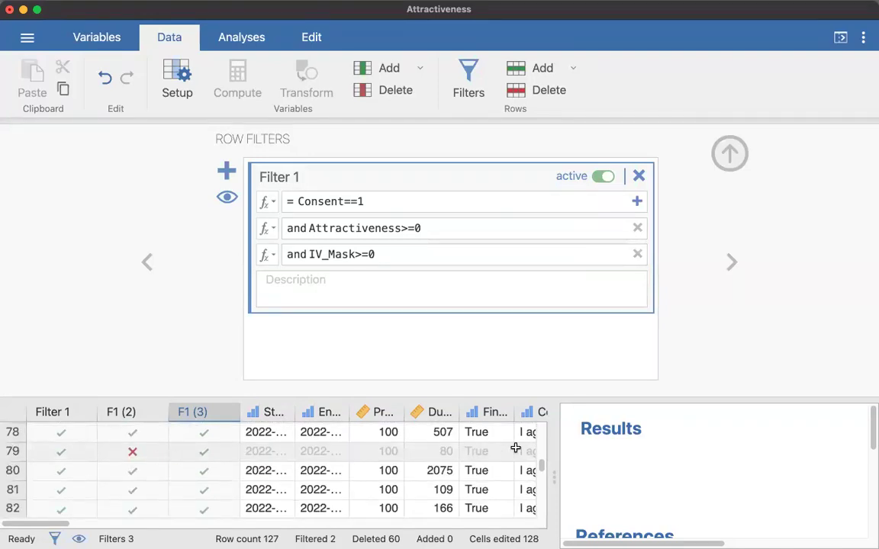
{"action": "scroll", "coordinate": [280, 463], "scroll_direction": "down", "scroll_amount": 1}
{"action": "scroll", "coordinate": [280, 463], "scroll_direction": "down", "scroll_amount": 10}
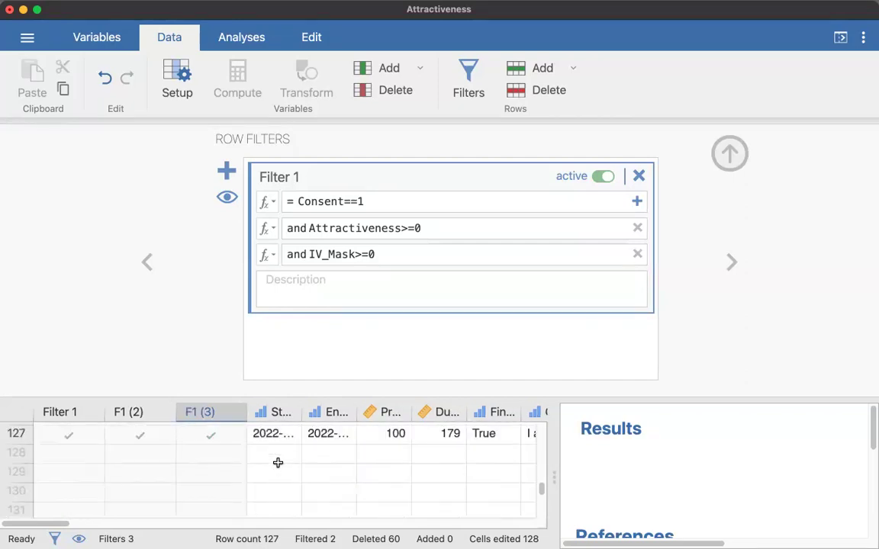
{"action": "scroll", "coordinate": [277, 463], "scroll_direction": "down", "scroll_amount": 3}
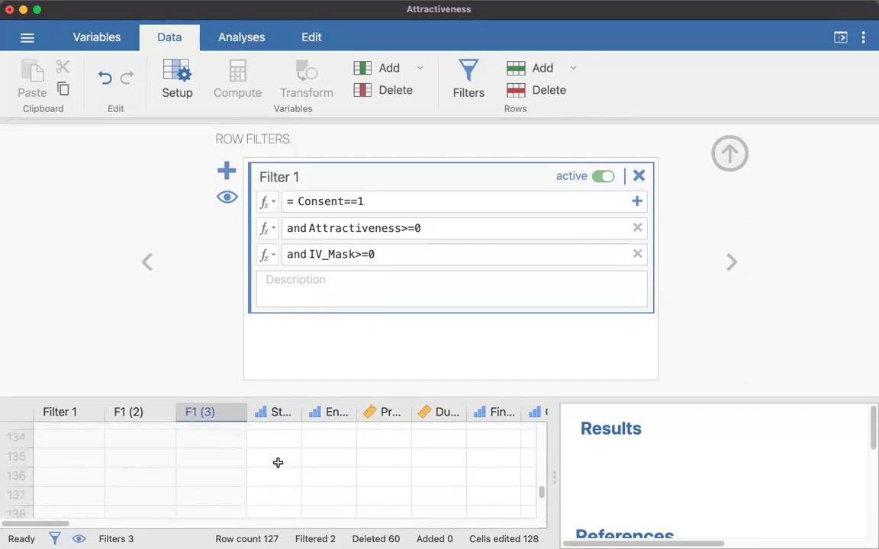
{"action": "scroll", "coordinate": [278, 462], "scroll_direction": "up", "scroll_amount": 3}
{"action": "scroll", "coordinate": [278, 463], "scroll_direction": "down", "scroll_amount": 1}
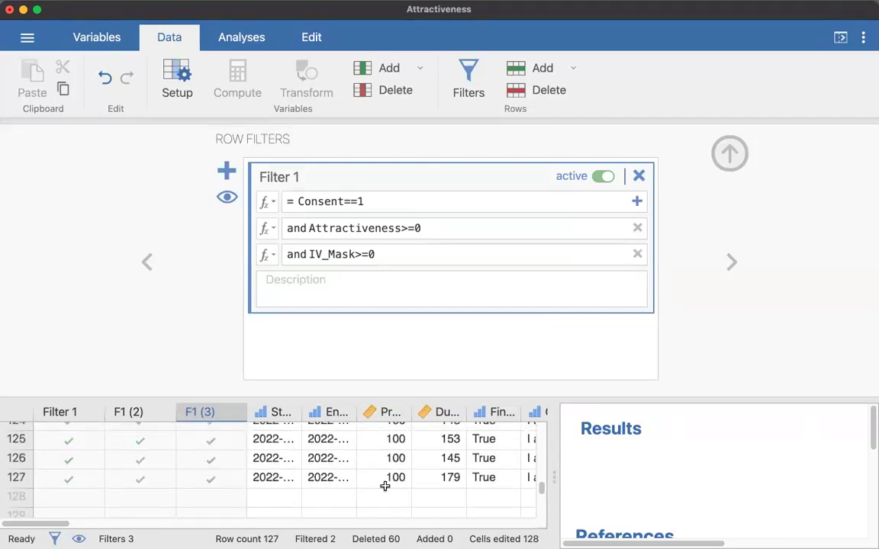
{"action": "scroll", "coordinate": [385, 486], "scroll_direction": "down", "scroll_amount": 5}
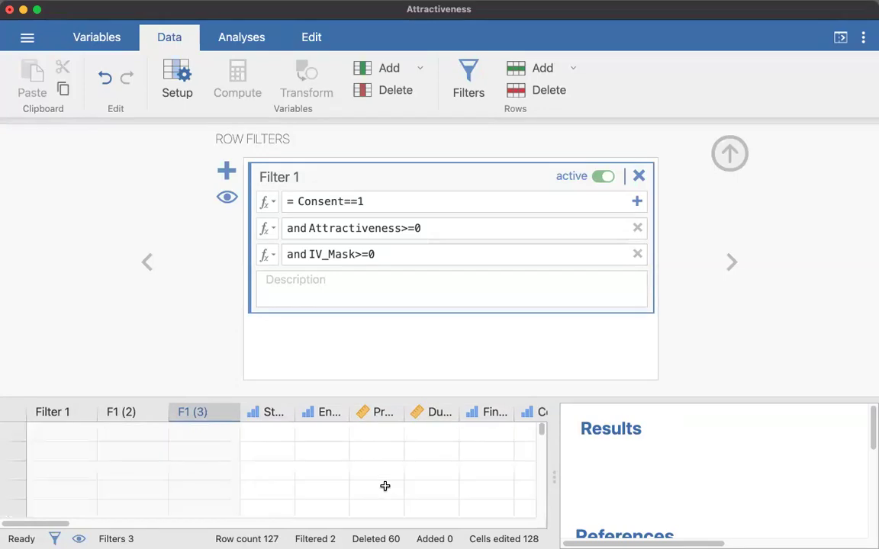